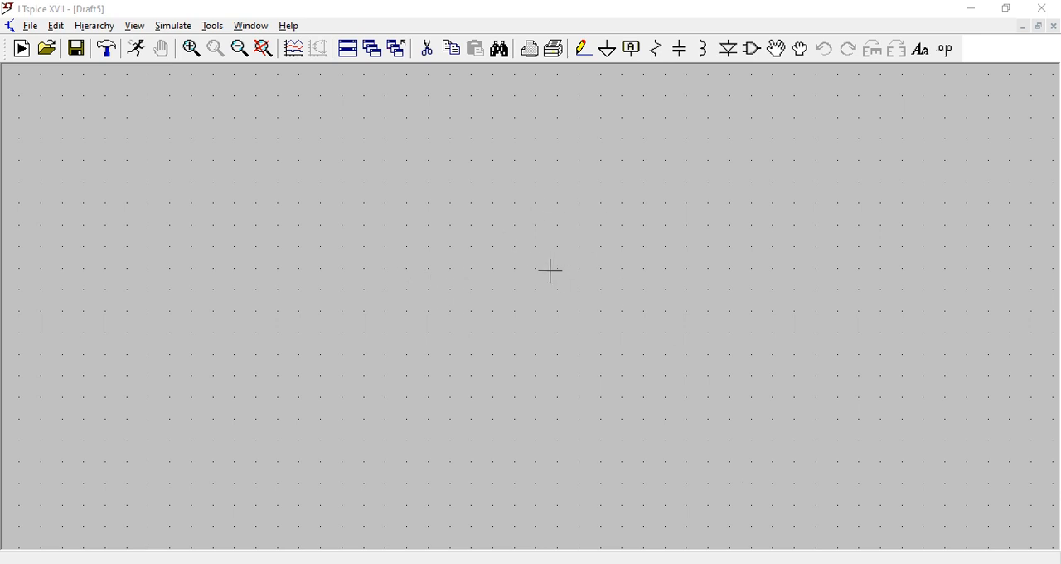
- Place one voltage source component near the middle of the empty schematic
left_click(753, 50)
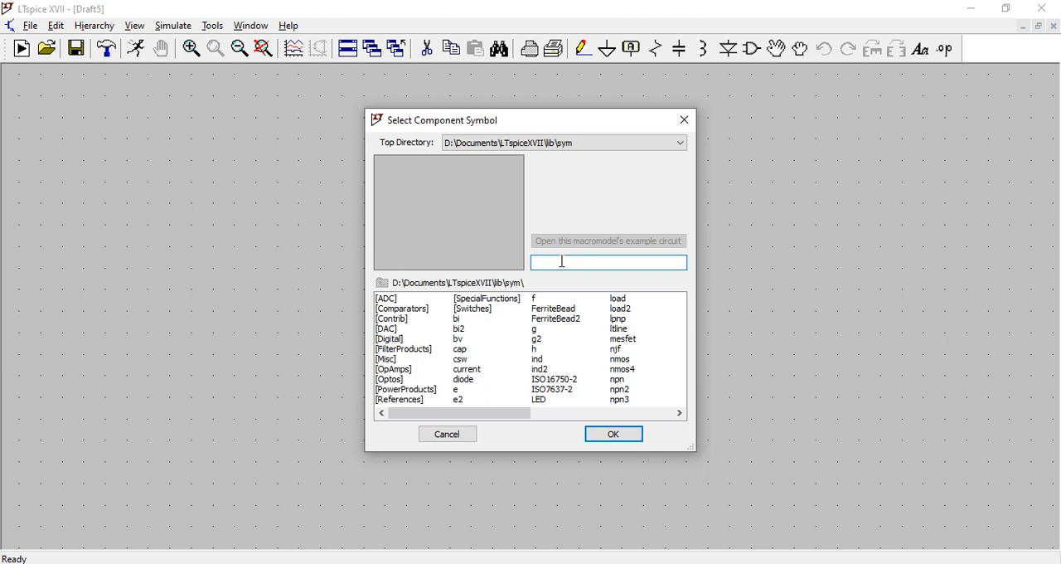
type("vol")
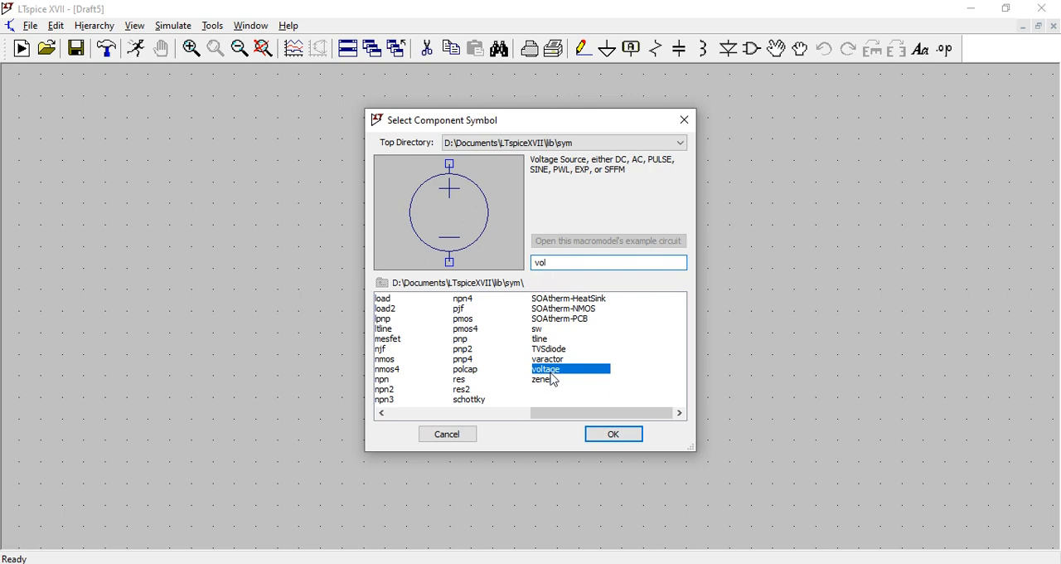
left_click(614, 442)
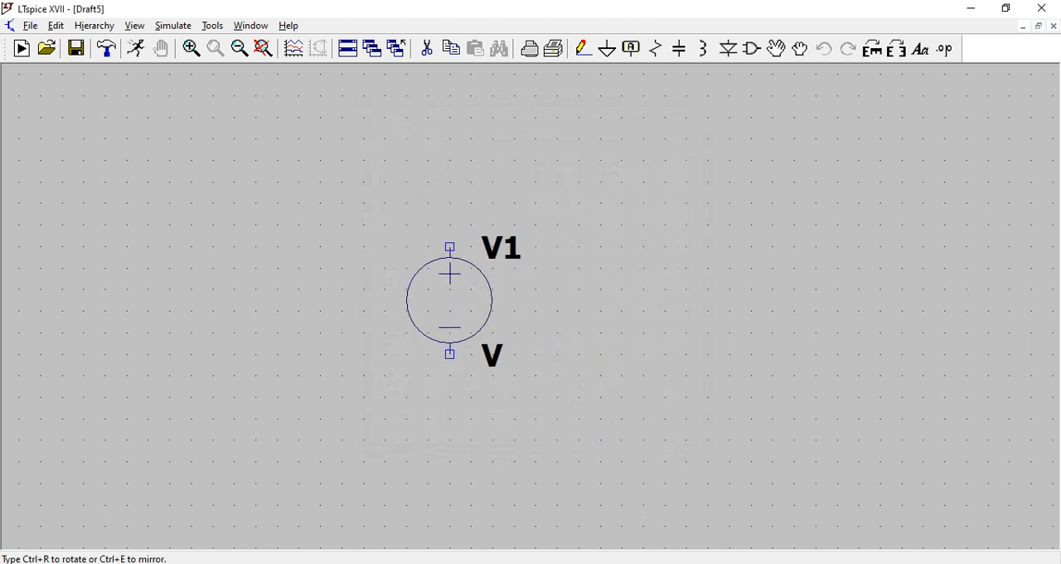
left_click(449, 300)
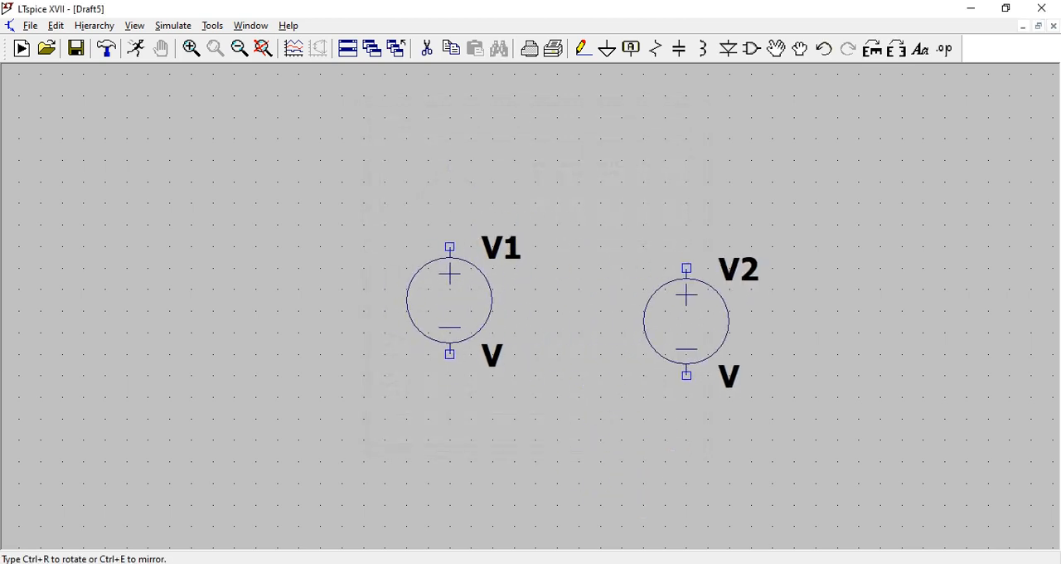
key("Escape")
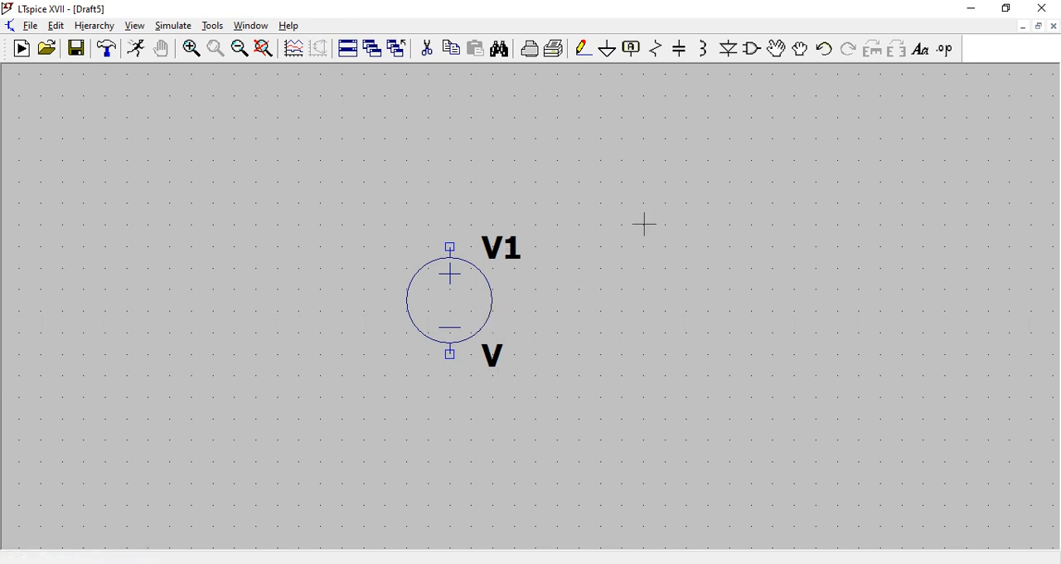
- Place a ground symbol below the voltage source V1 and wire it to the source's negative terminal
left_click(608, 50)
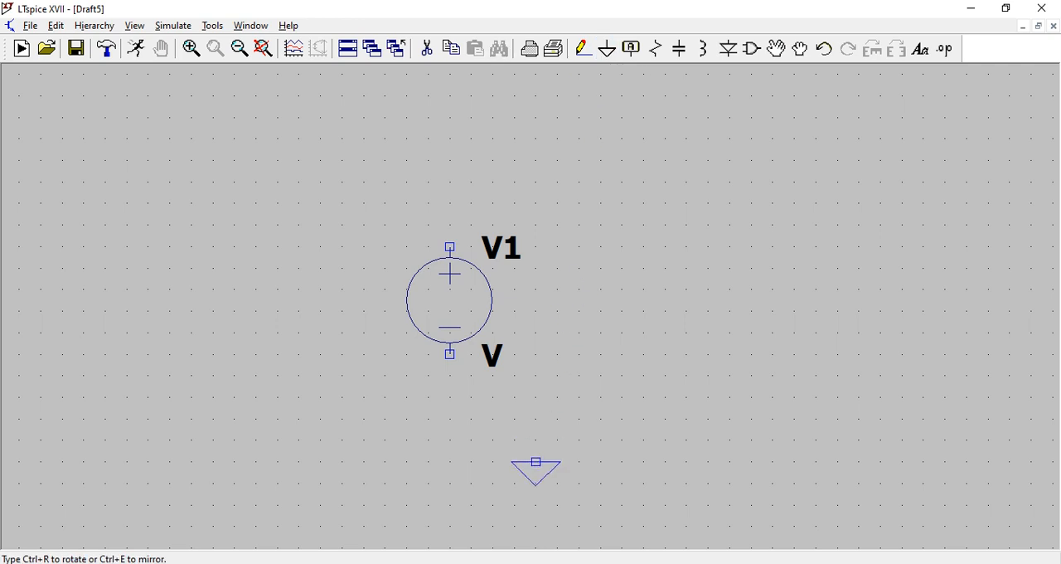
left_click(450, 418)
key("Escape")
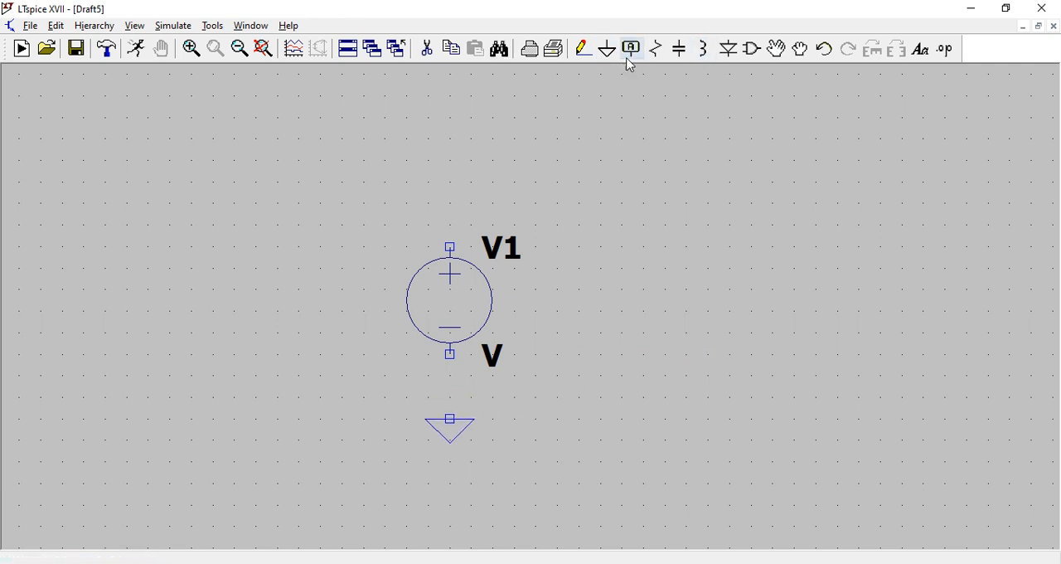
left_click(585, 49)
left_click(450, 418)
left_click(450, 355)
key("Escape")
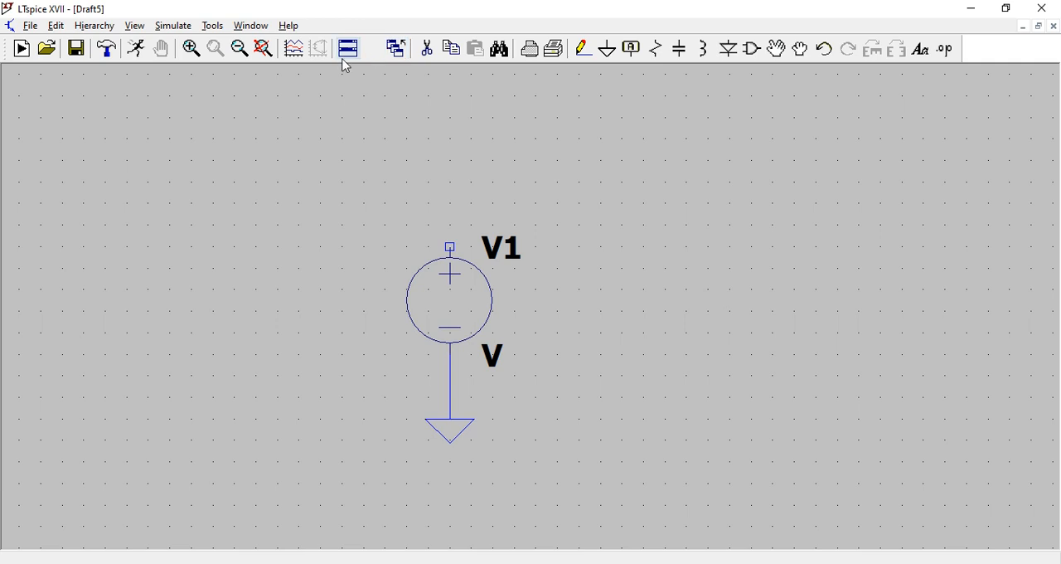
- Run a transient simulation with a stop time of 20ms and dismiss the error log
left_click(137, 48)
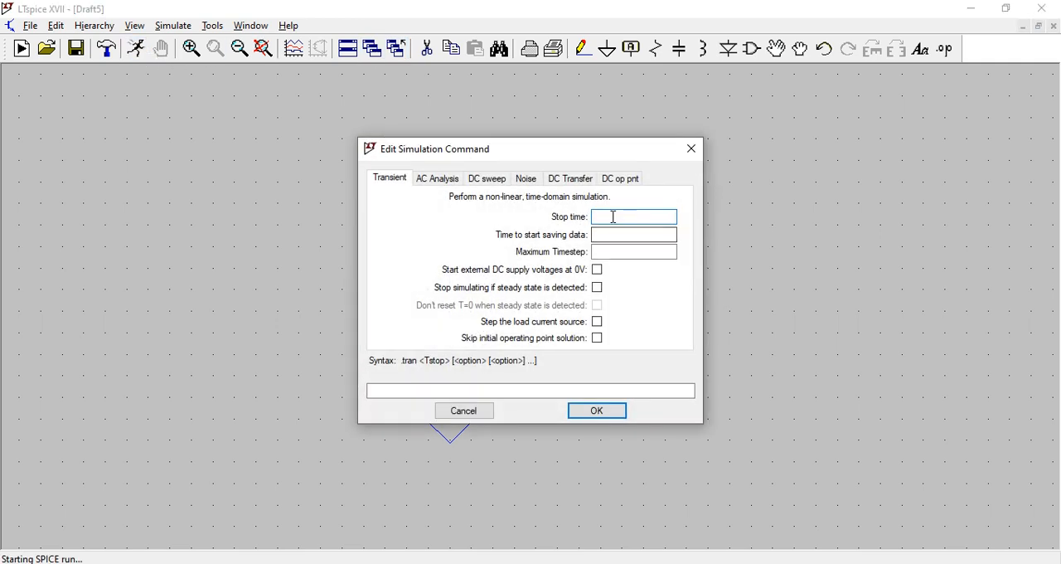
type("20ms")
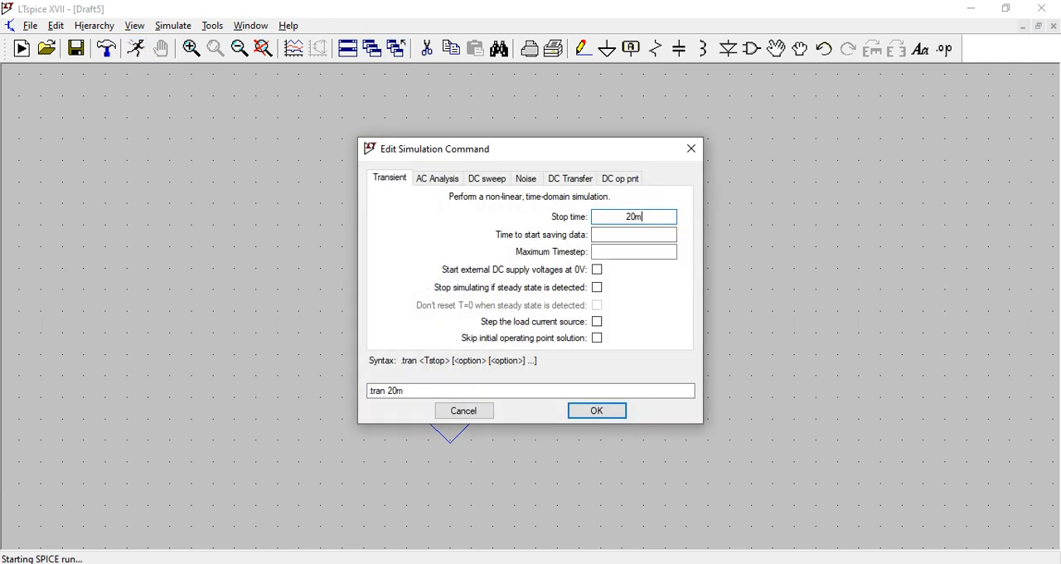
left_click(600, 414)
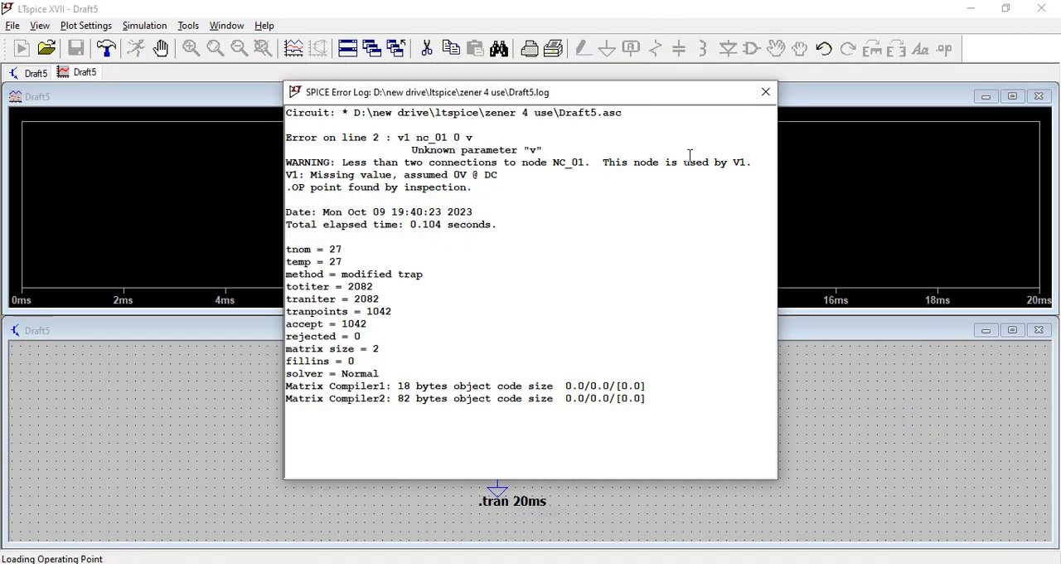
left_click(765, 93)
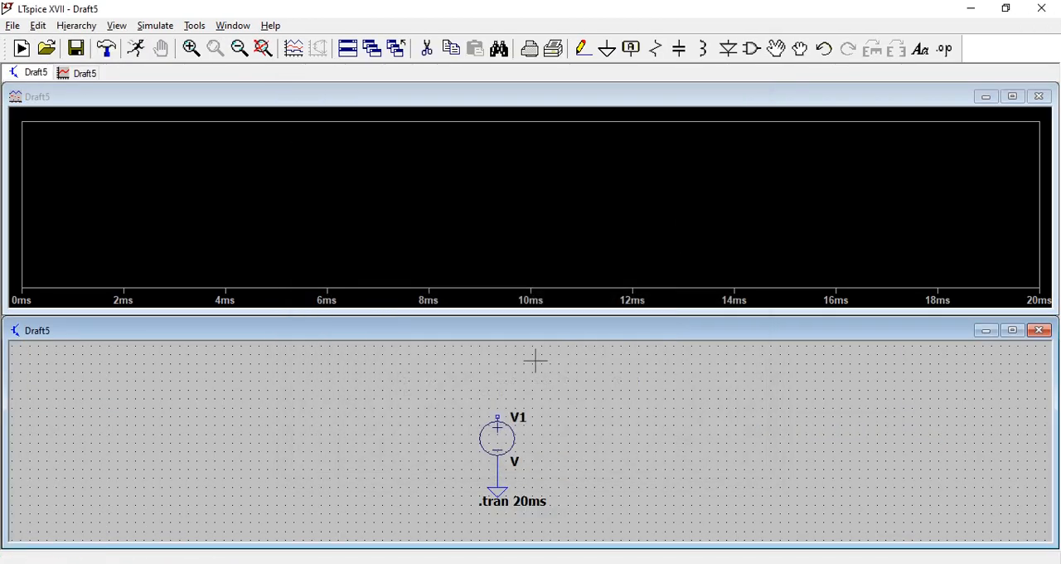
- Plot the voltage at V1's positive terminal, then close the waveform window and maximize the schematic
left_click(498, 415)
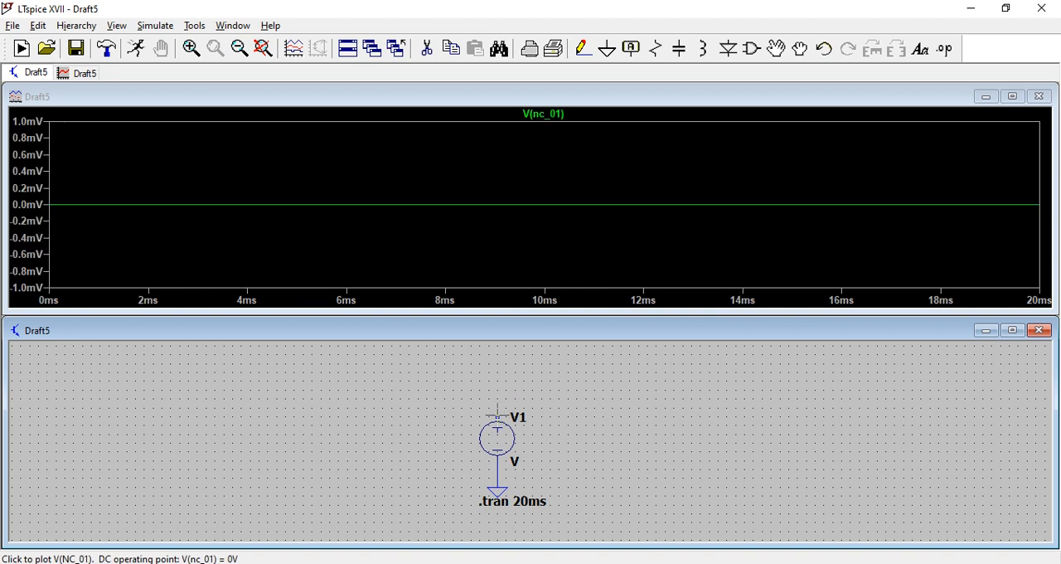
left_click(1039, 96)
left_click(1012, 313)
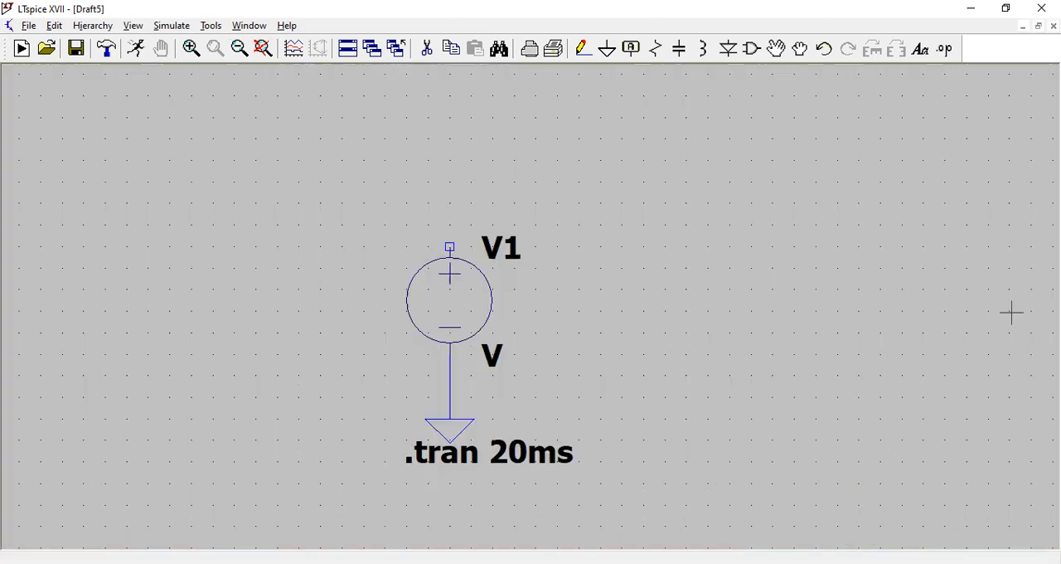
- Open the advanced settings of voltage source V1 and choose the SINE function
right_click(485, 301)
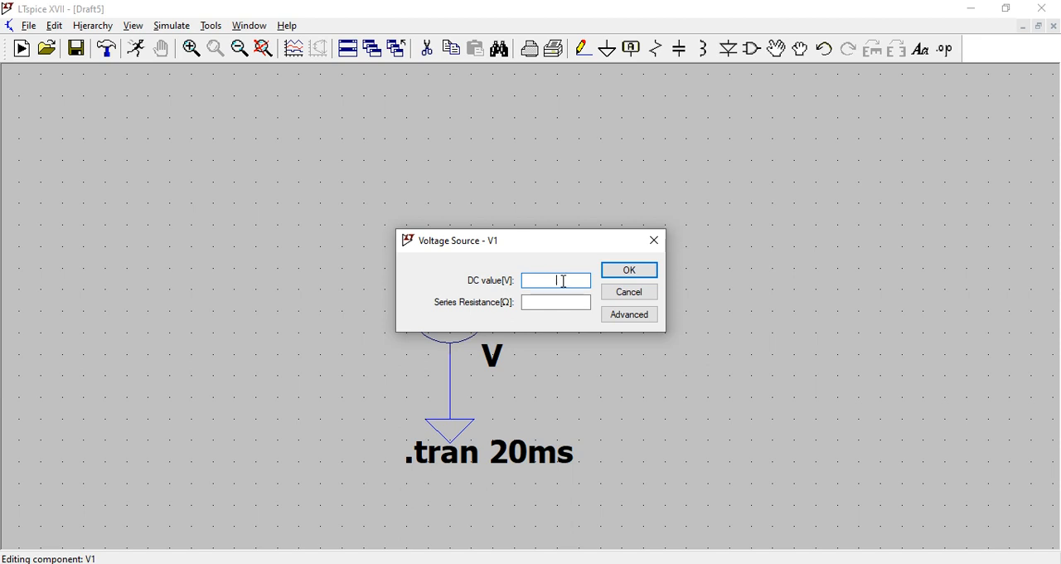
type("5")
left_click(632, 315)
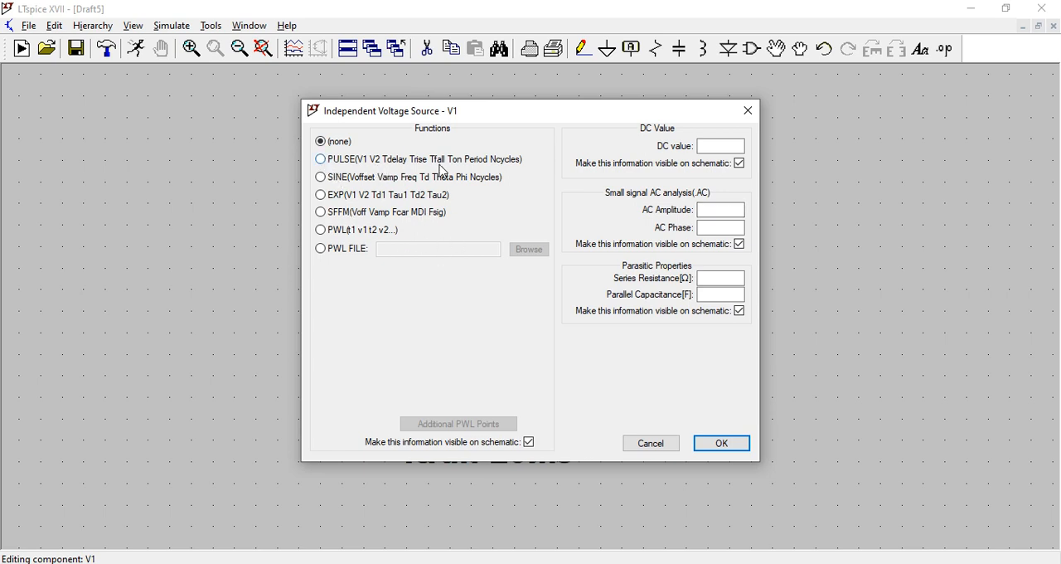
left_click(322, 160)
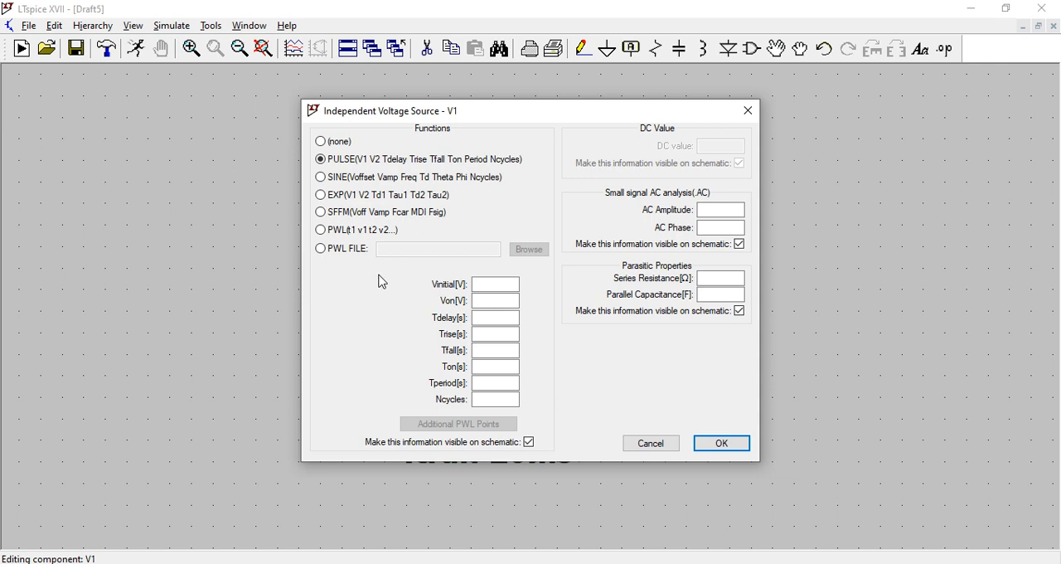
left_click(322, 177)
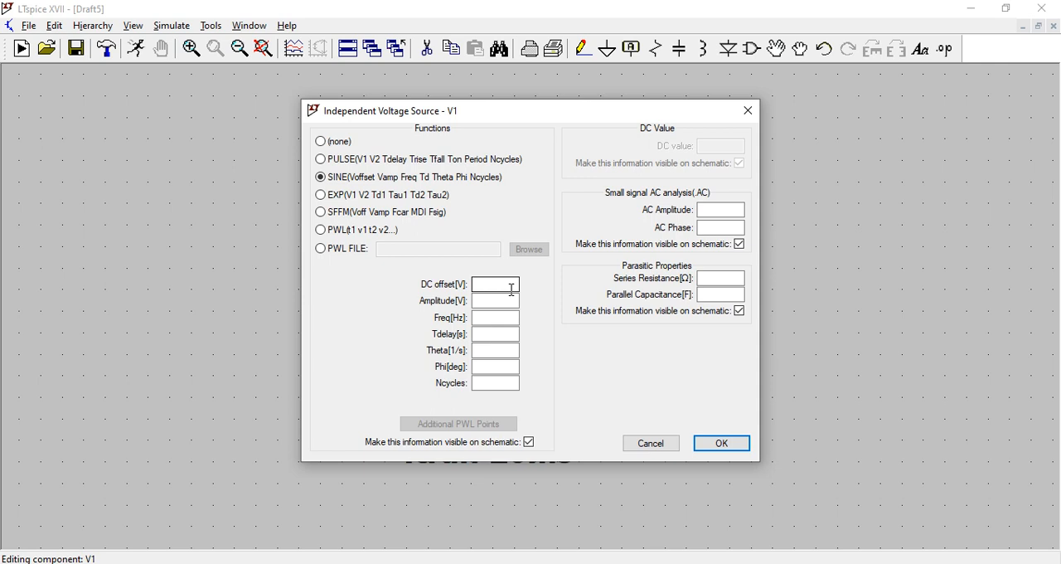
key("XF86MonBrightnessUp")
key("XF86MonBrightnessUp")
key("XF86MonBrightnessUp")
key("XF86MonBrightnessUp")
key("XF86MonBrightnessUp")
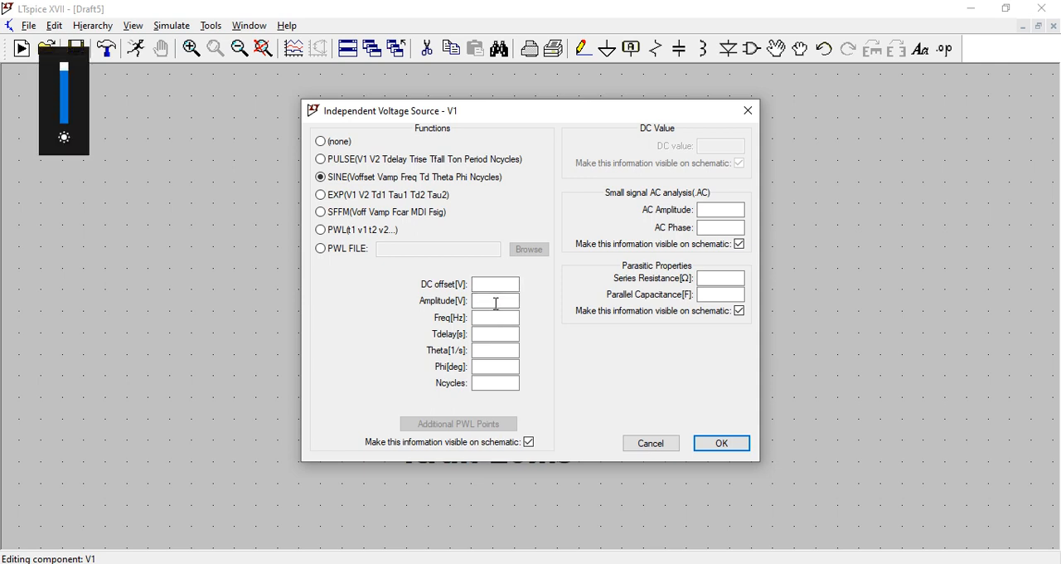
- Give V1's sine wave an amplitude of 2 V and a frequency of 1k Hz, and apply the settings
left_click(496, 302)
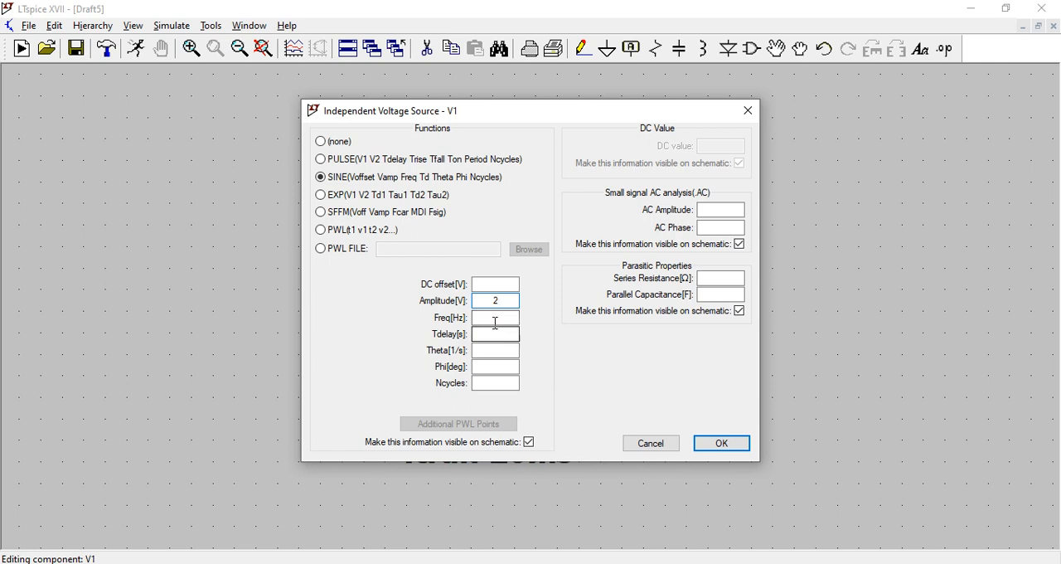
left_click(495, 318)
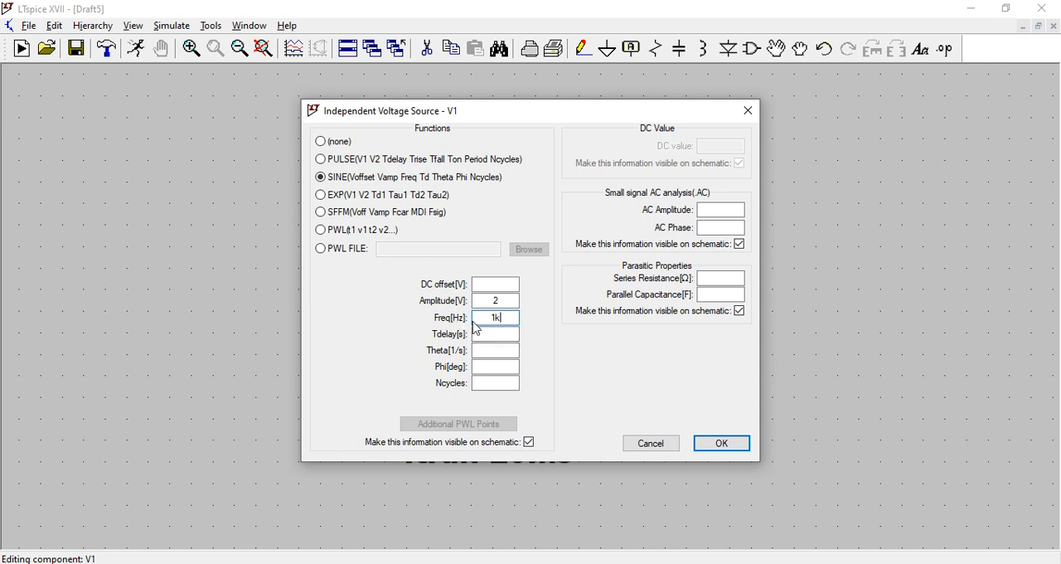
left_click(500, 301)
left_click(737, 448)
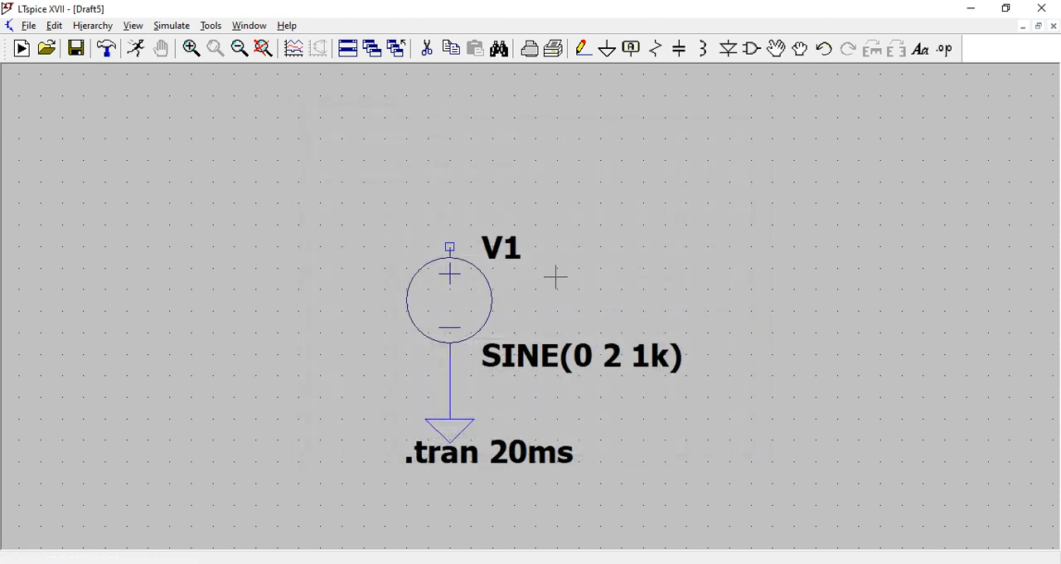
- Move the SINE(0 2 1k) label and the .tran 20ms directive to the free area left of the ground connection
left_click(776, 48)
left_click(590, 351)
left_click(341, 367)
left_click(486, 471)
left_click(222, 410)
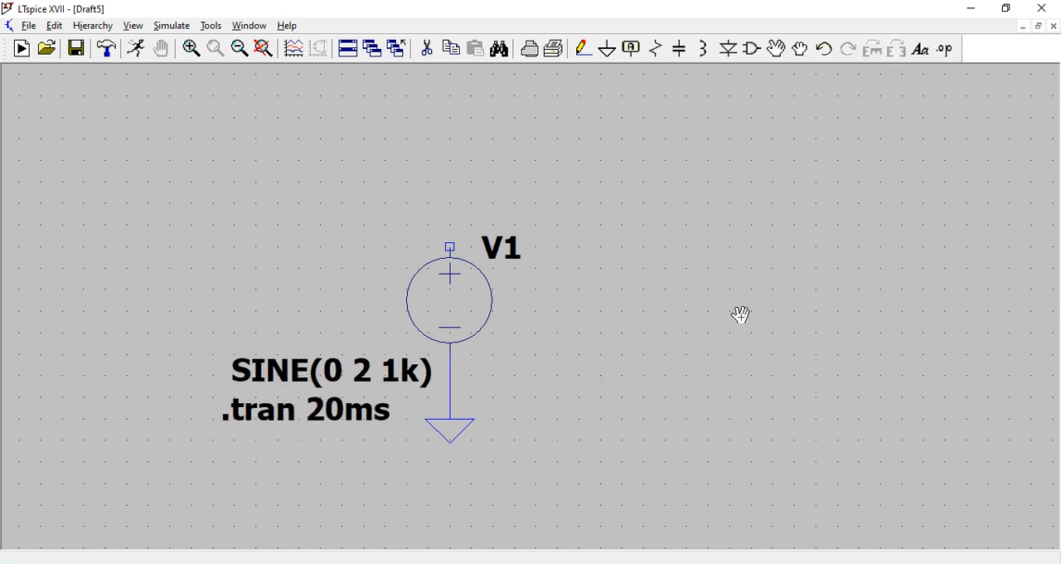
key("Escape")
- Place a single vertical resistor to the right of voltage source V1
left_click(655, 48)
left_click(641, 308)
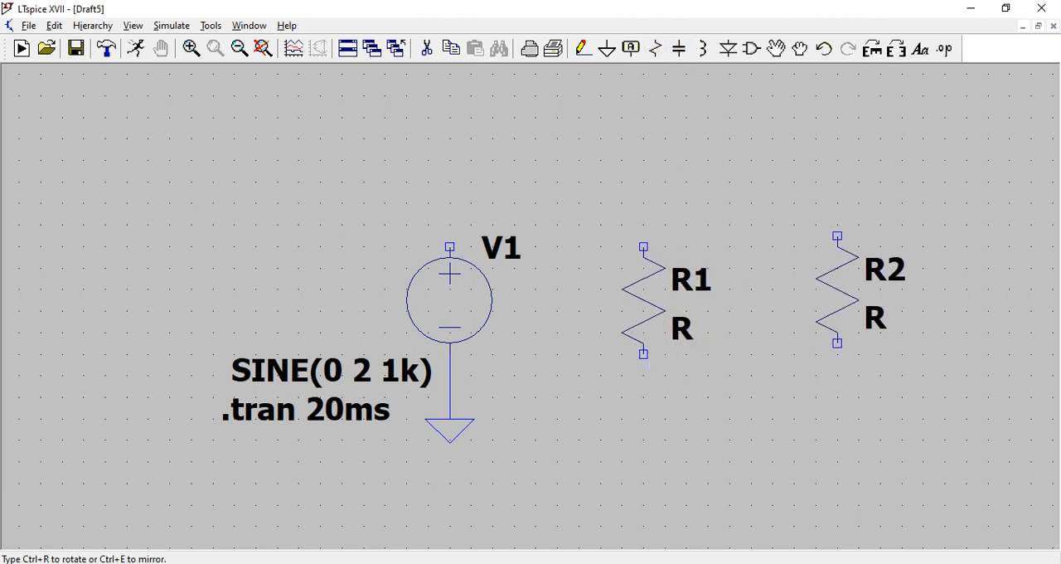
key("Escape")
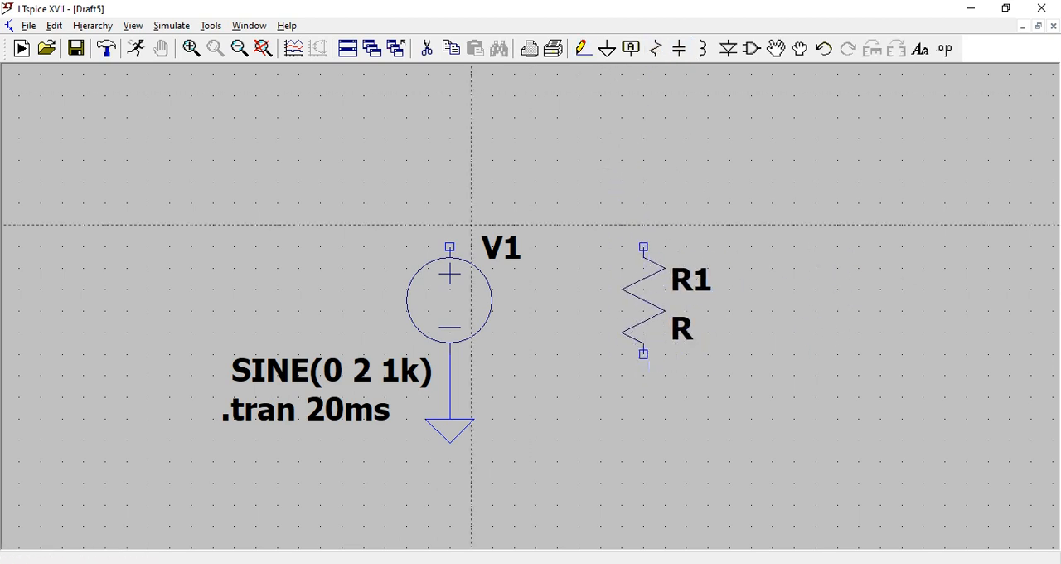
- Wire V1's positive terminal to the upper end of resistor R1 and R1's lower end to the ground line
left_click(450, 418)
left_click(451, 203)
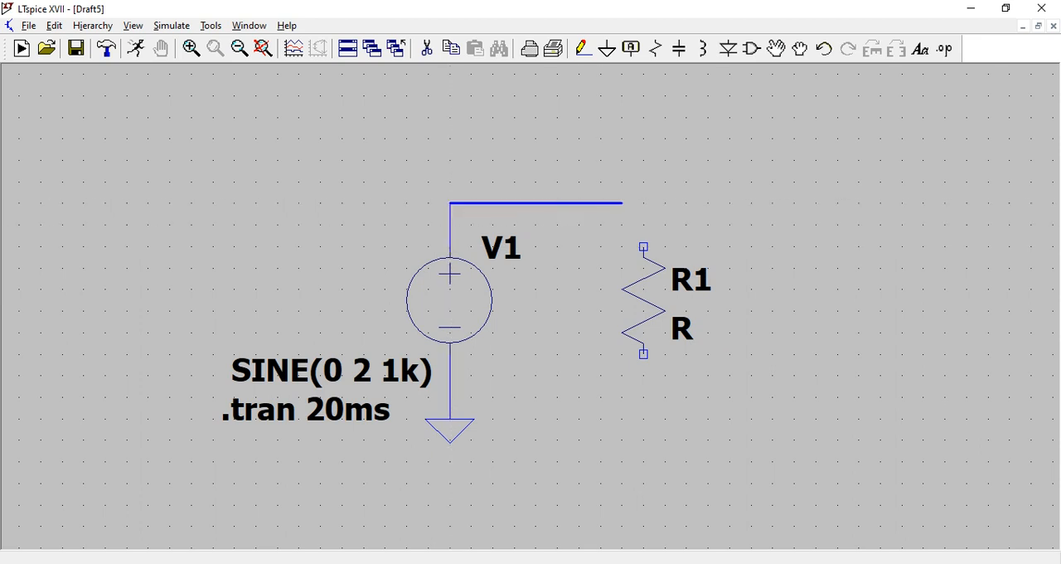
left_click(644, 246)
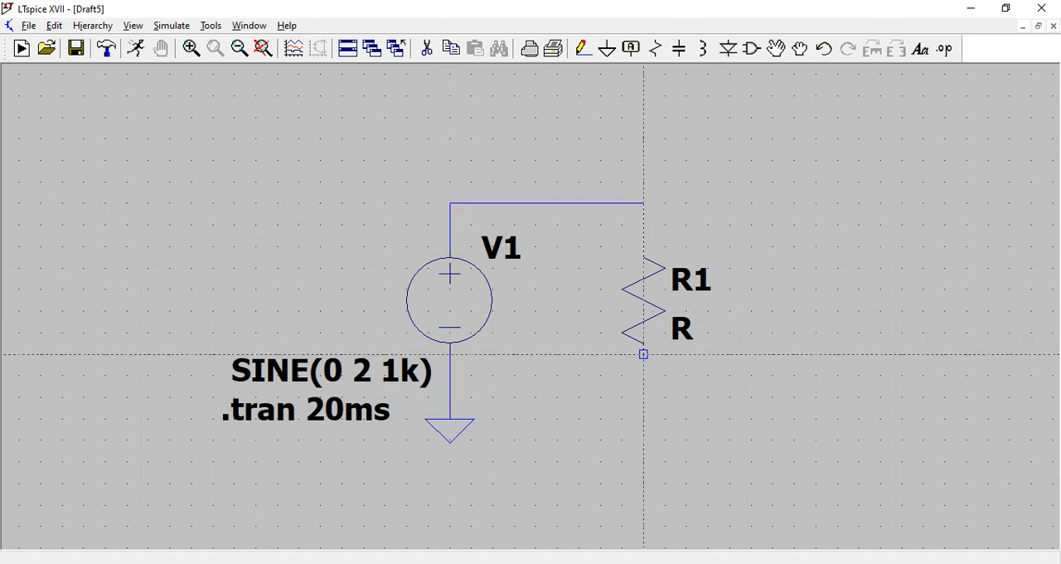
left_click(644, 354)
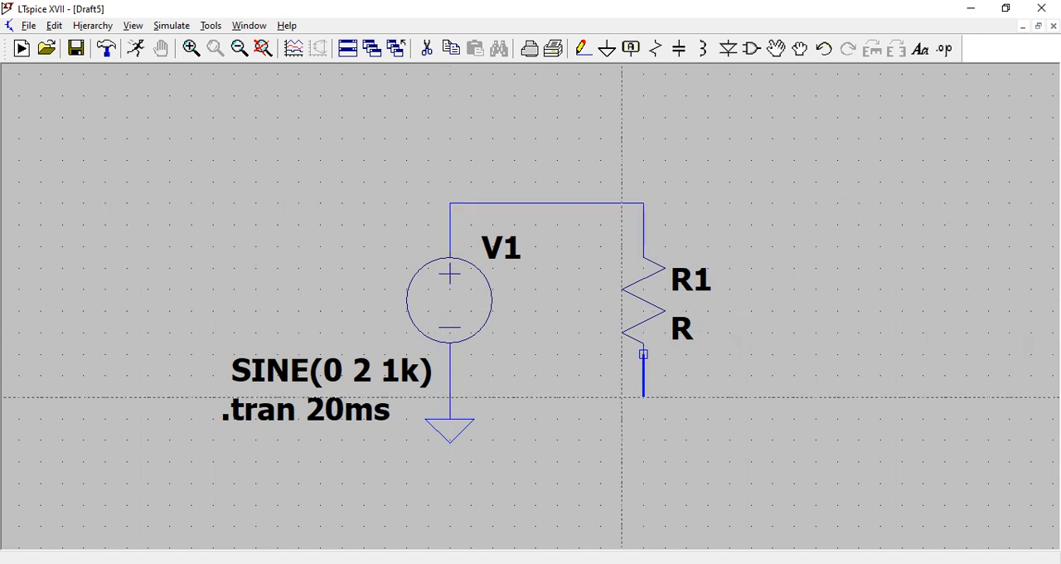
left_click(450, 397)
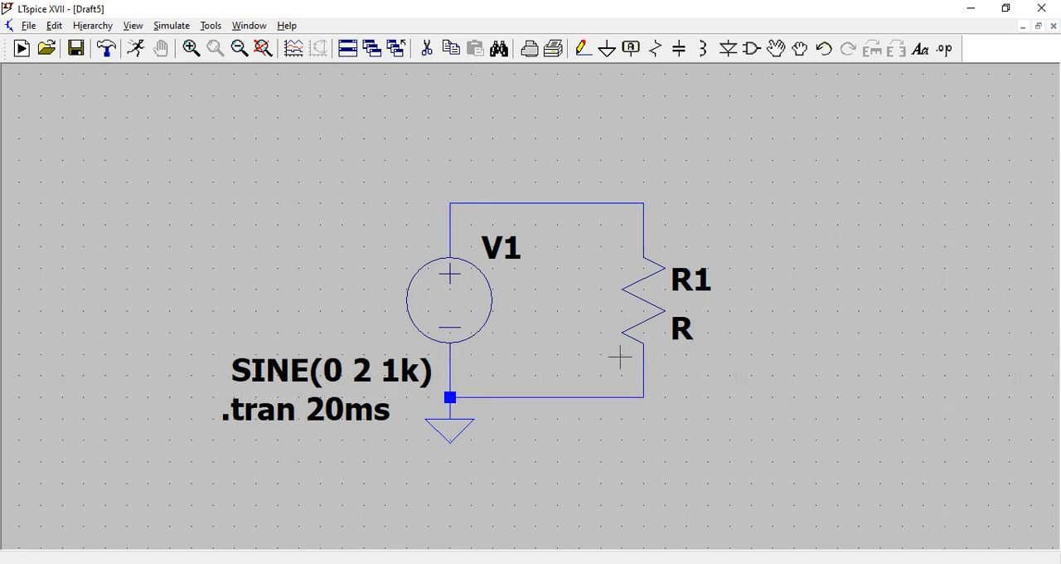
key("Escape")
- Try to run the transient simulation of the wired circuit
left_click(137, 50)
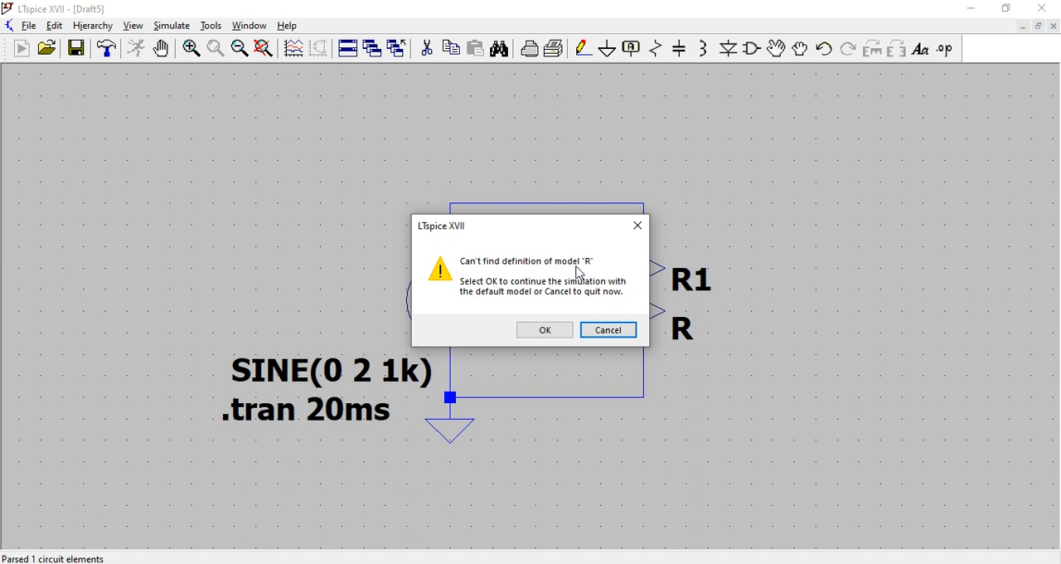
left_click(614, 330)
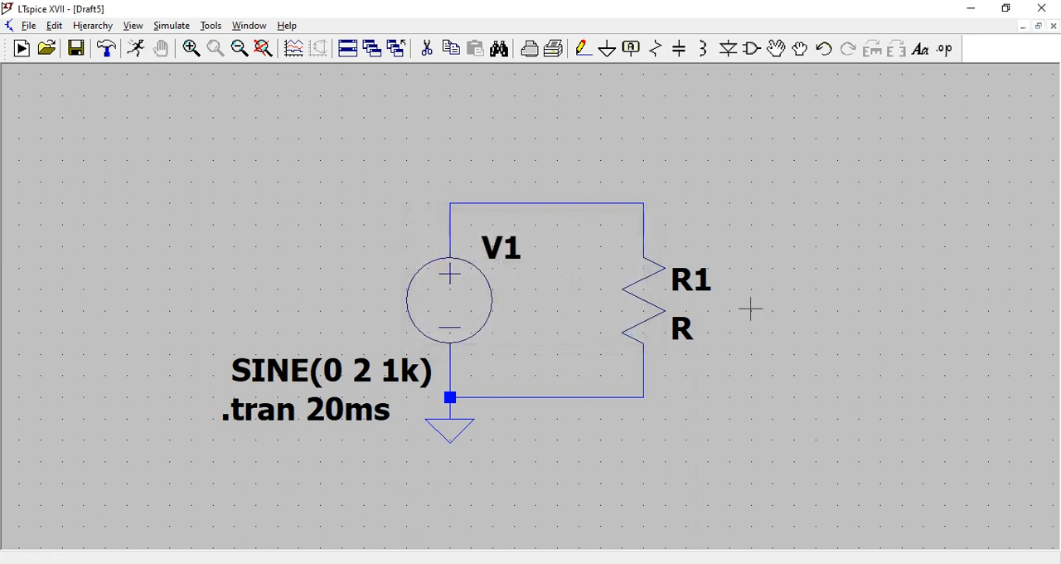
- Set resistor R1 to 10k resistance with 1% tolerance and a 0.5 W power rating
right_click(652, 314)
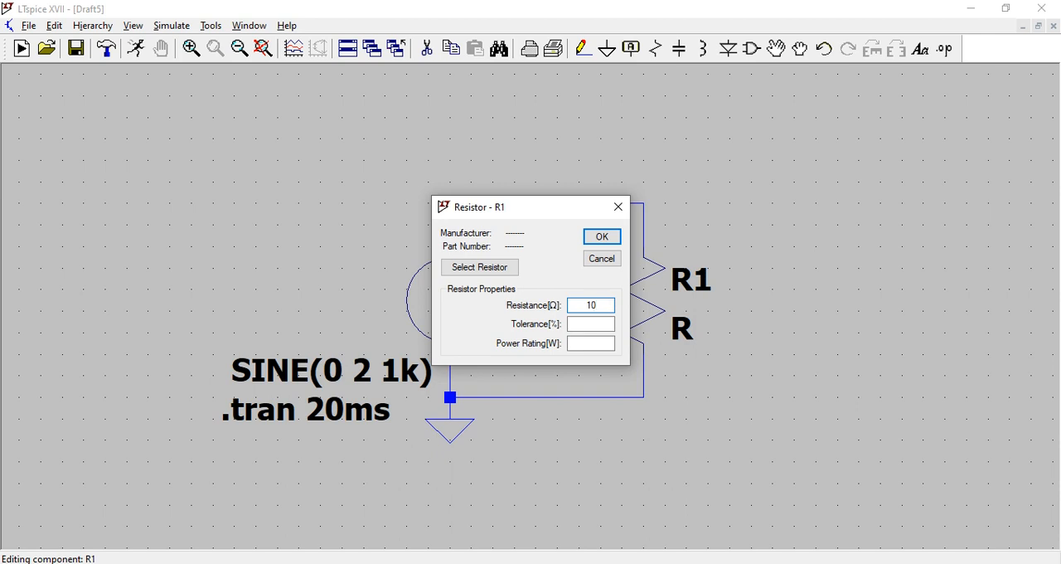
type("10k")
left_click(603, 325)
type("1")
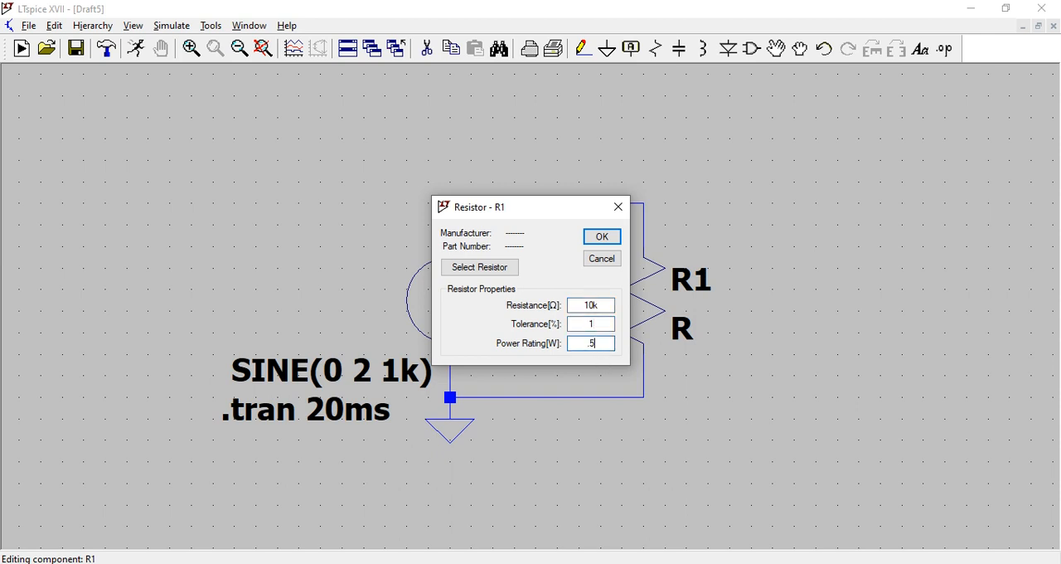
left_click(603, 237)
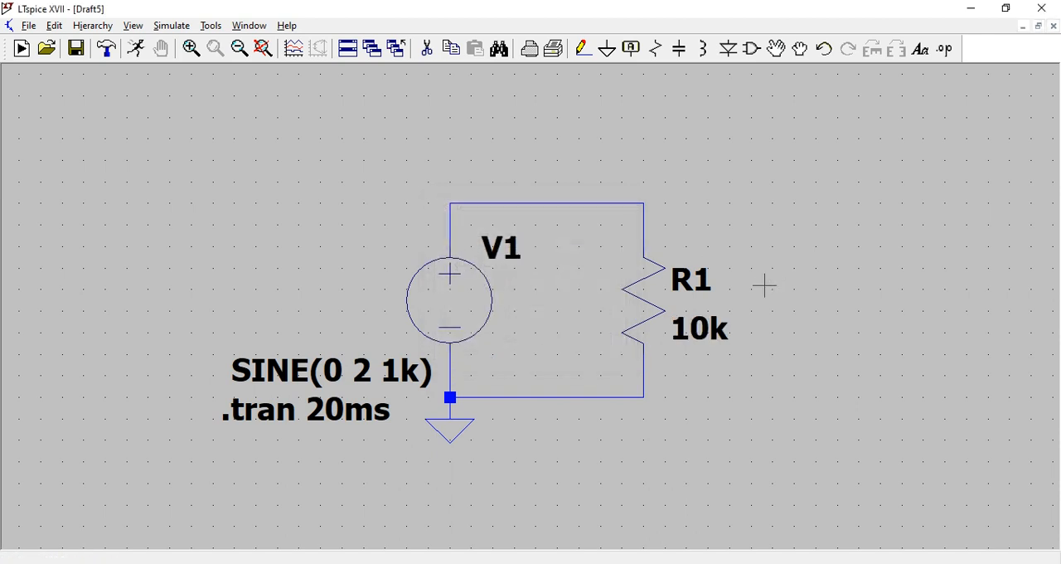
- Run the 20 ms transient simulation and plot the voltage at the node joining V1 and R1
left_click(136, 49)
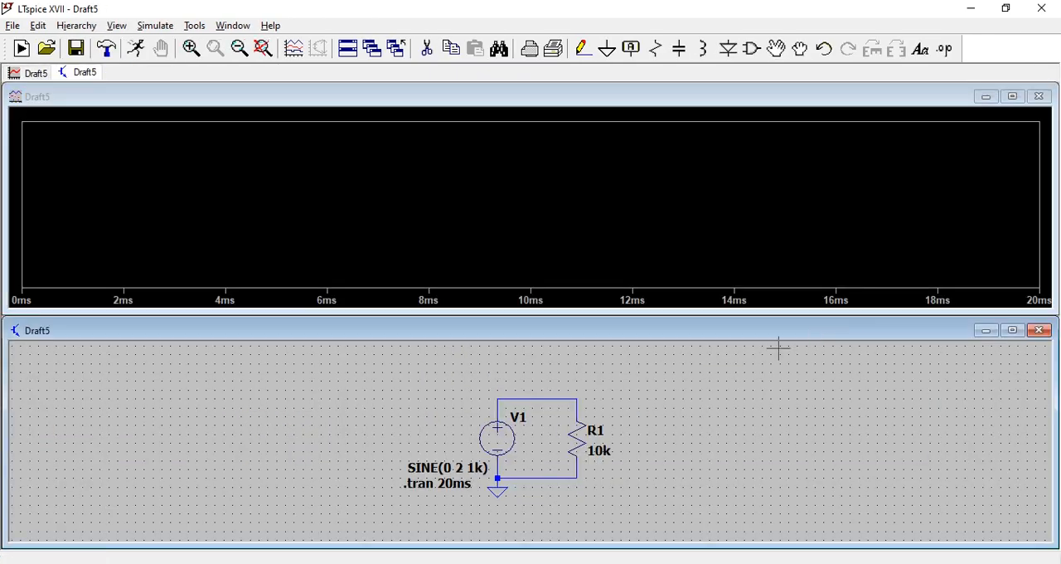
scroll(558, 465, "up", 2)
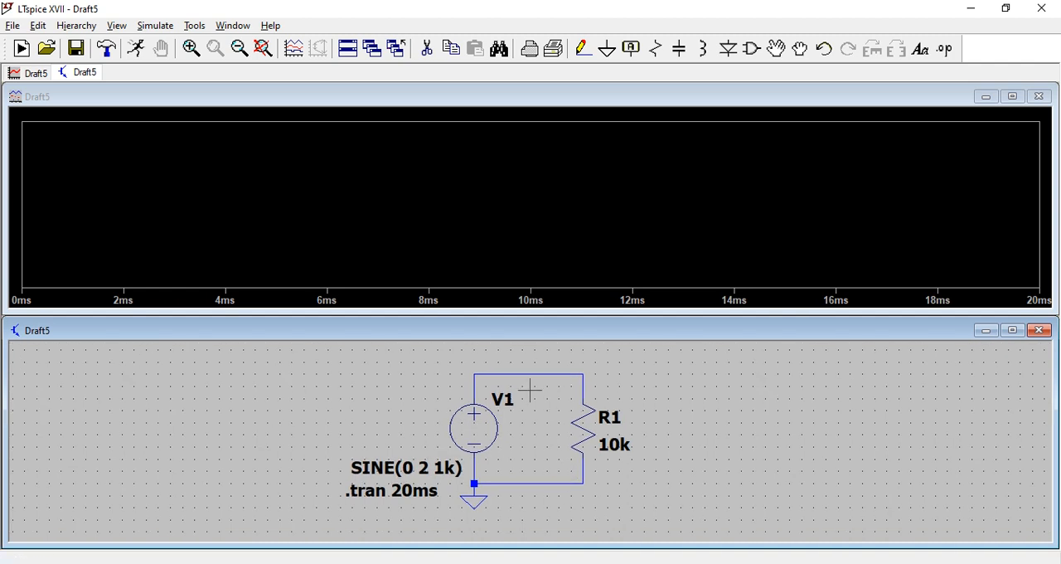
left_click(478, 368)
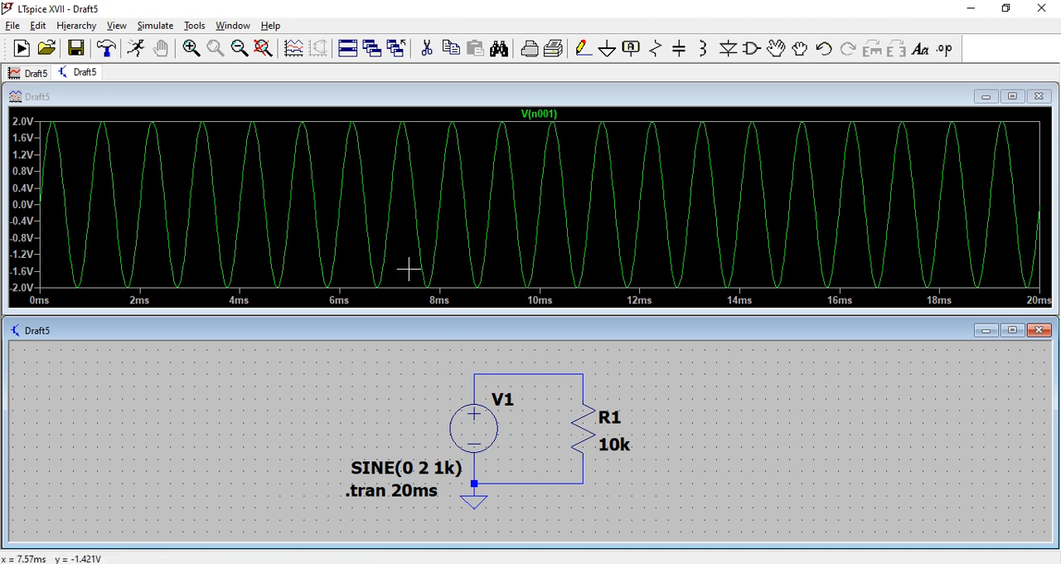
- Close the waveform plot, maximize the schematic and set the transient analysis stop time to 10ms
left_click(1039, 97)
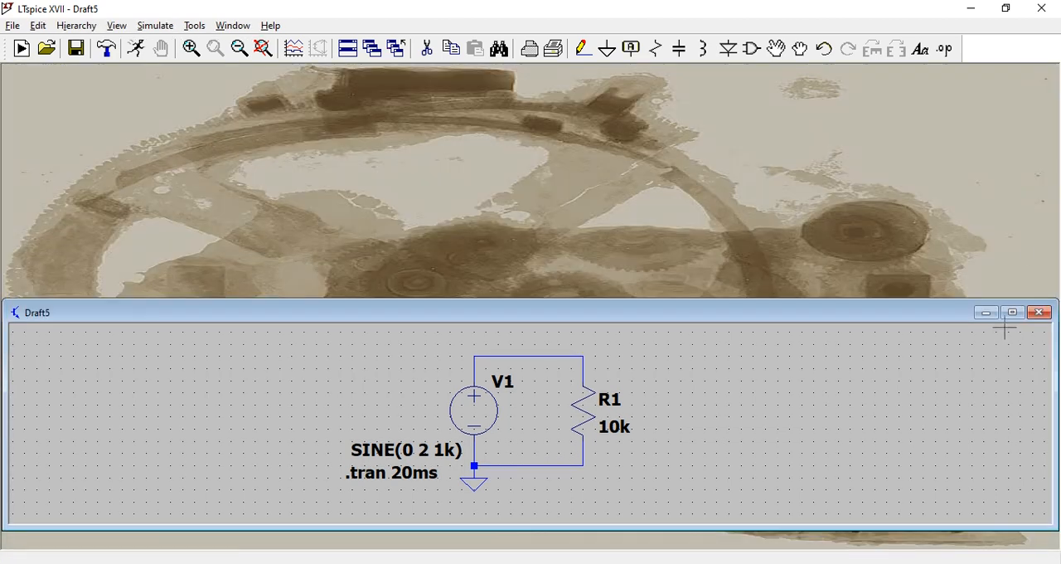
left_click(1012, 330)
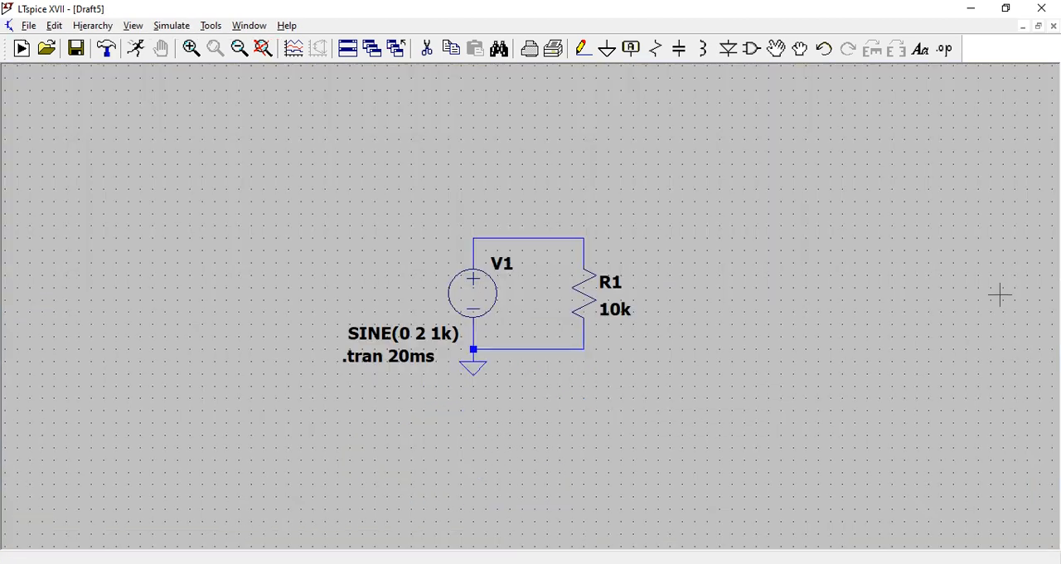
left_click(173, 33)
left_click(245, 177)
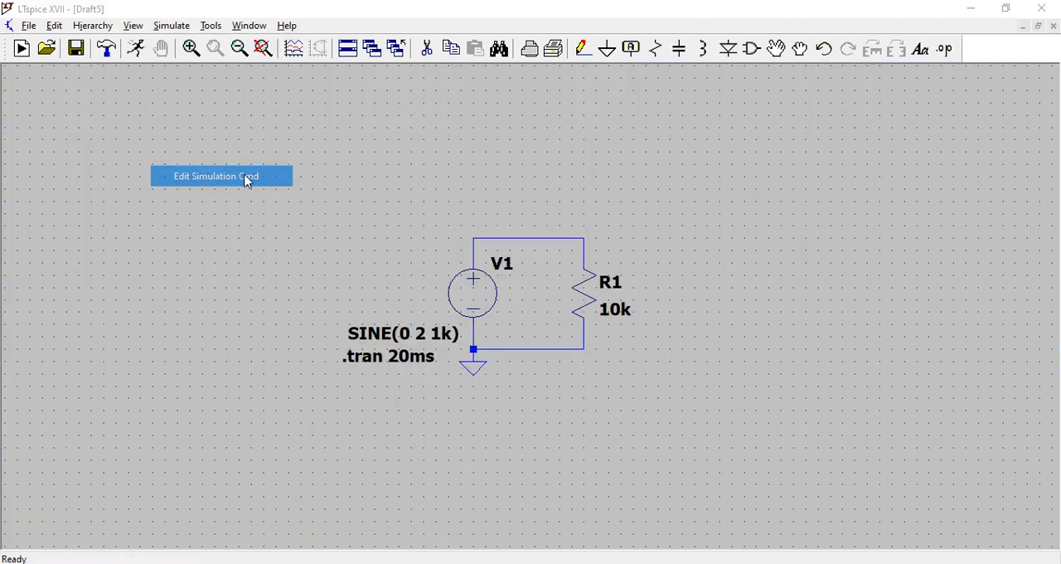
left_click(627, 218)
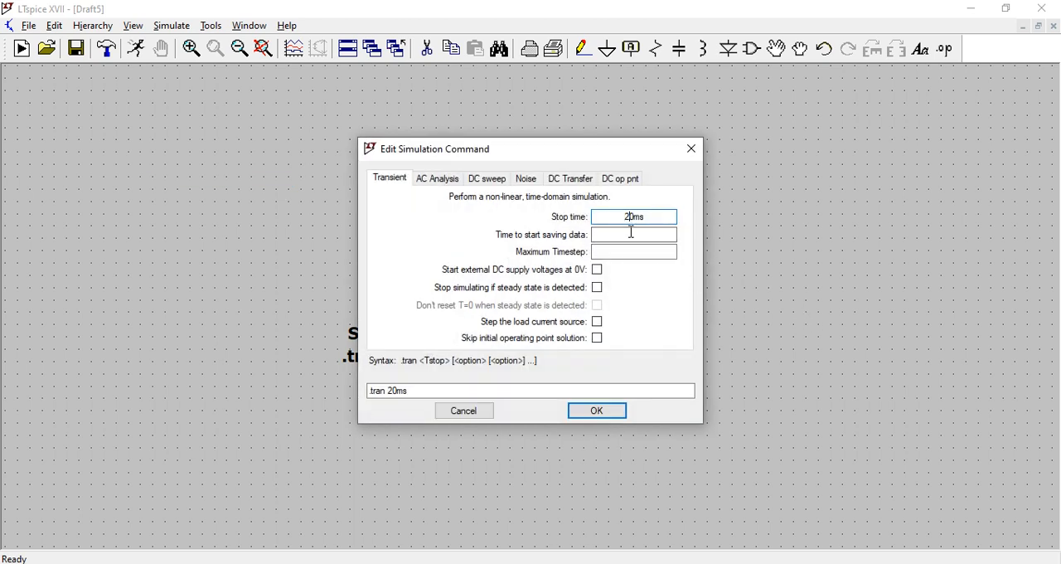
key("BackSpace")
type("1")
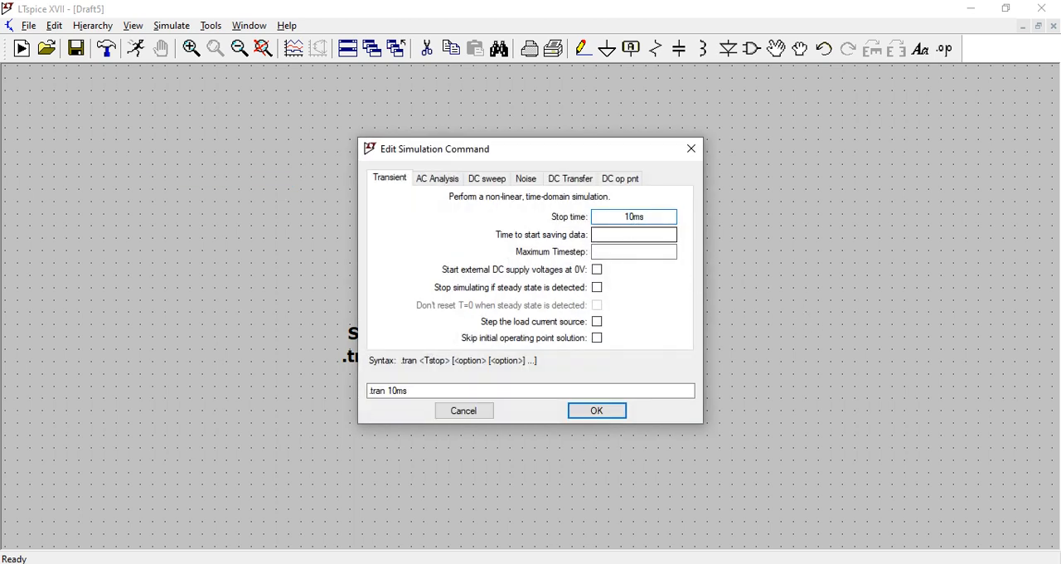
left_click(599, 412)
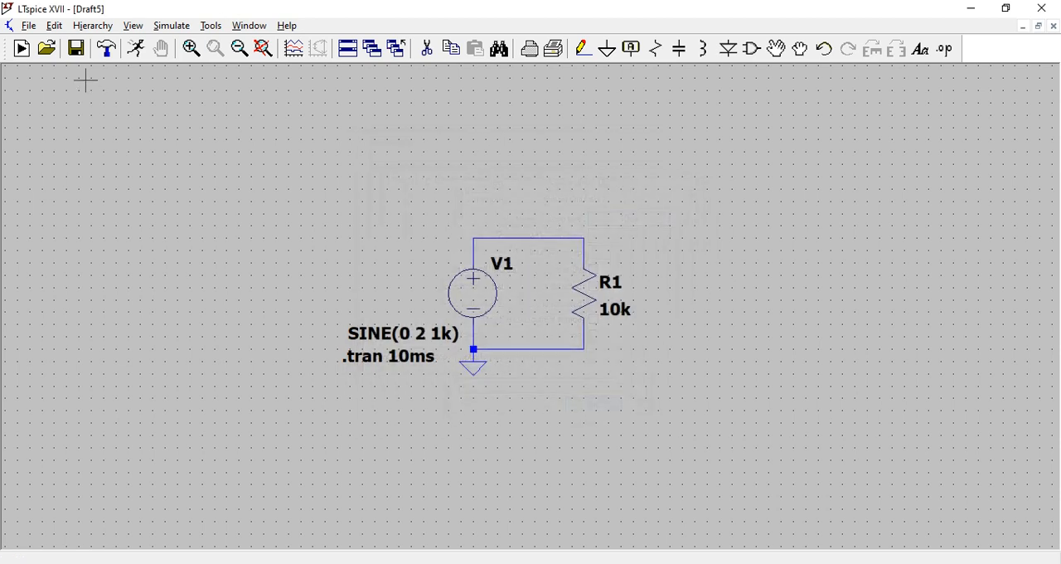
- Run the simulation with the 10 ms stop time and plot the voltage at V1's positive terminal
left_click(135, 48)
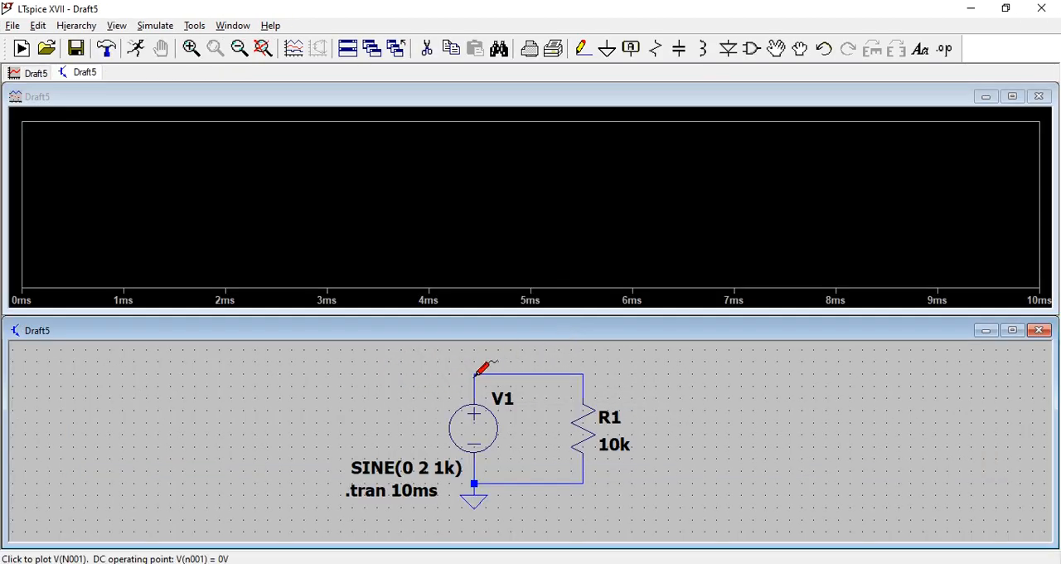
left_click(475, 374)
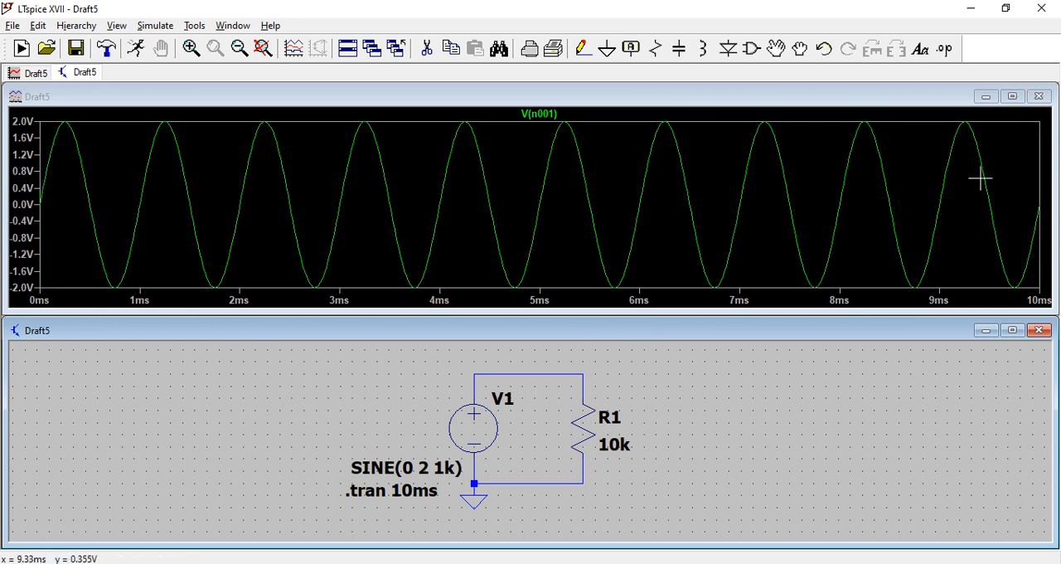
- Close the waveform plot and inspect the sine function parameters of voltage source V1
left_click(1039, 98)
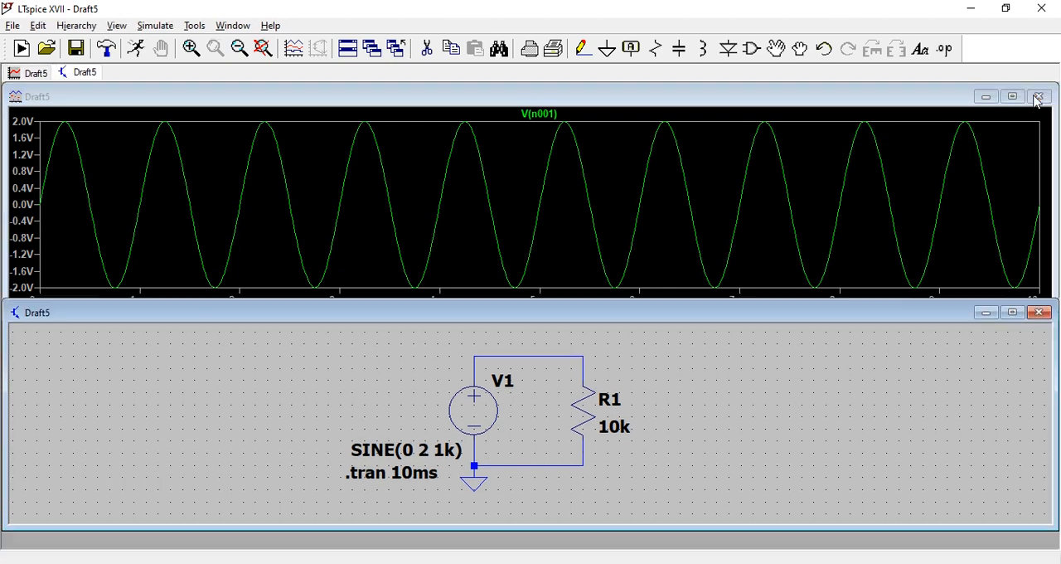
left_click(1013, 311)
scroll(550, 341, "up", 3)
scroll(550, 342, "down", 3)
scroll(550, 342, "up", 1)
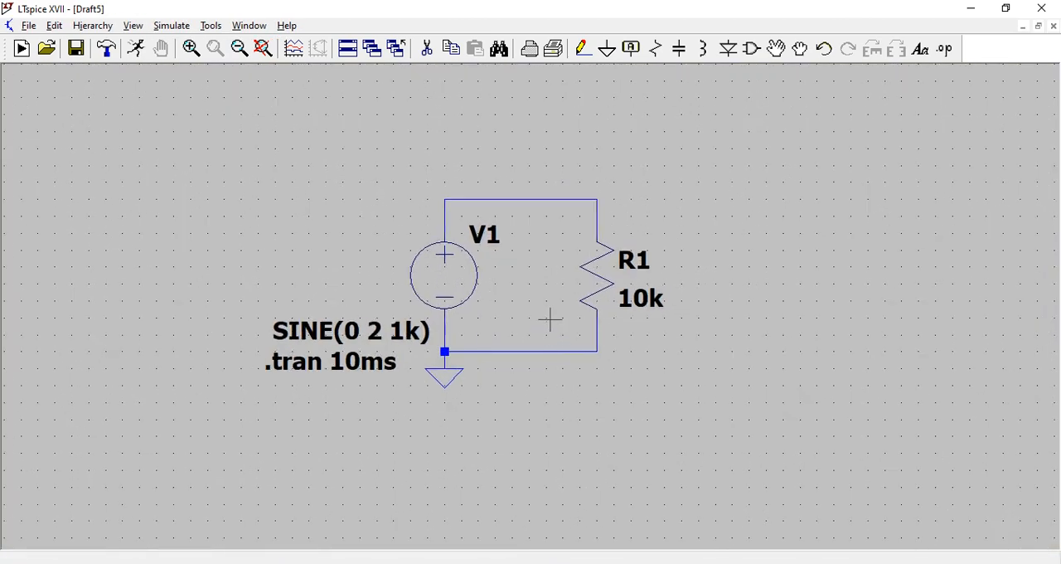
right_click(470, 288)
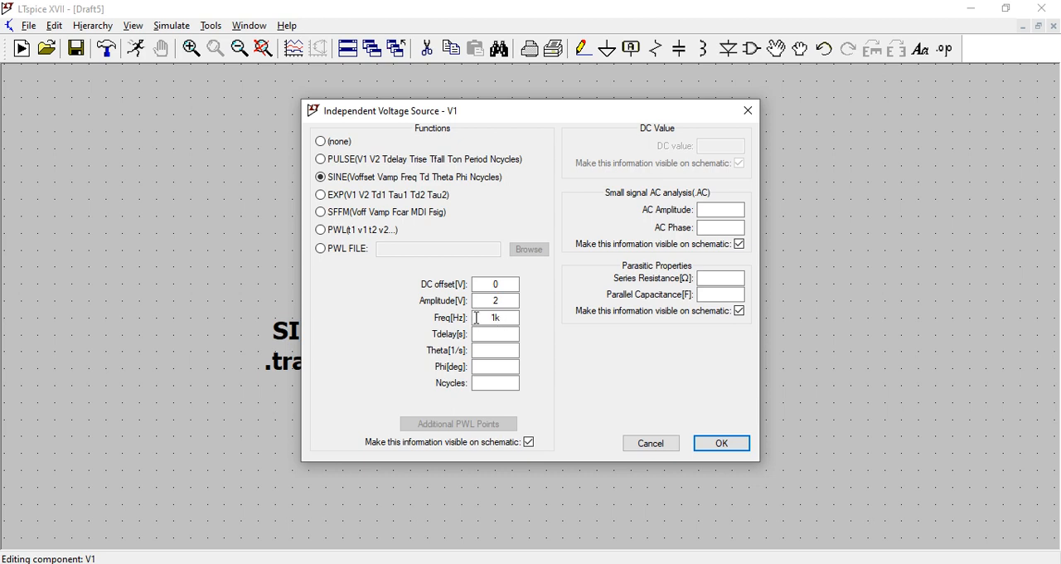
left_click(506, 284)
left_click(670, 450)
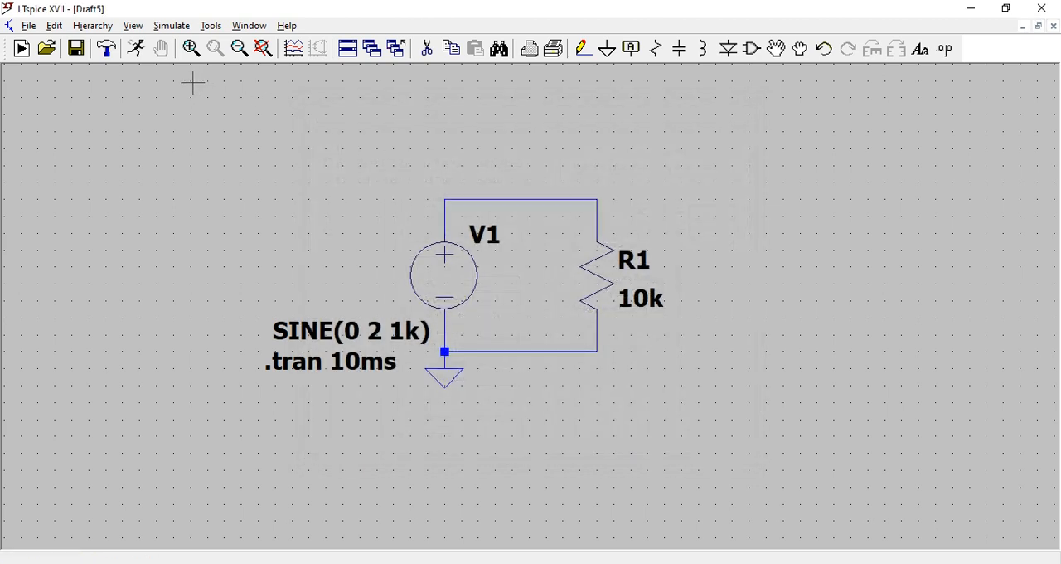
- Rerun the transient simulation with the zero-offset sine source and plot the voltage on the upper wire
left_click(135, 49)
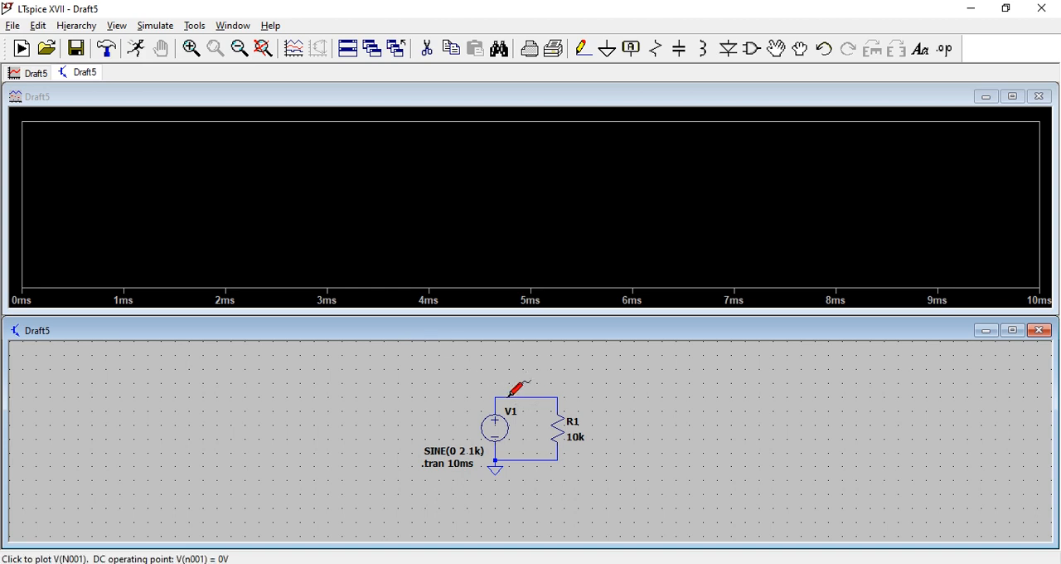
left_click(503, 397)
scroll(582, 383, "up", 2)
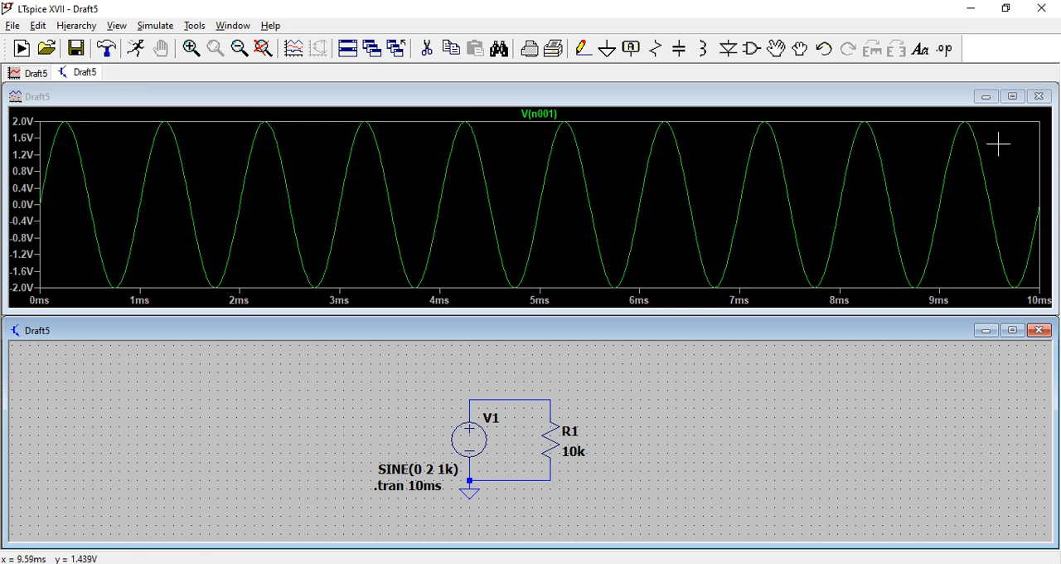
- Close the waveform plot, maximize the schematic and set V1's DC offset to 1 V
left_click(1039, 98)
left_click(1039, 97)
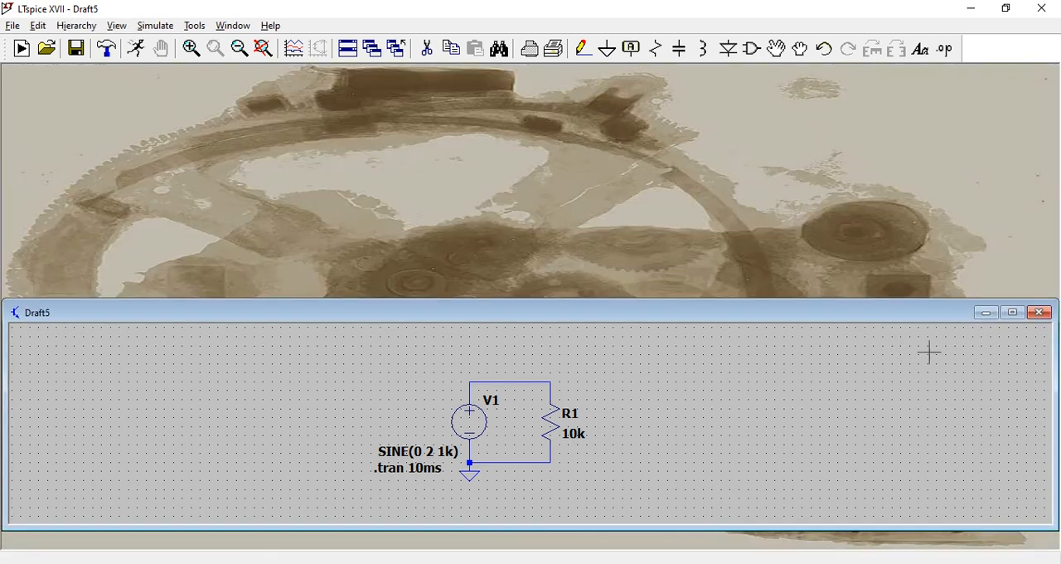
left_click(1013, 310)
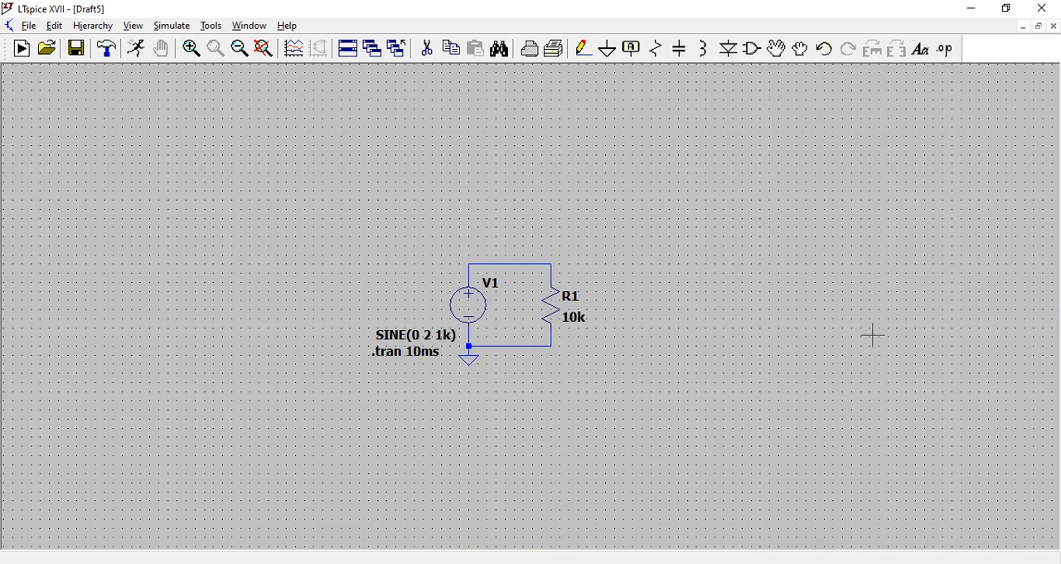
right_click(481, 313)
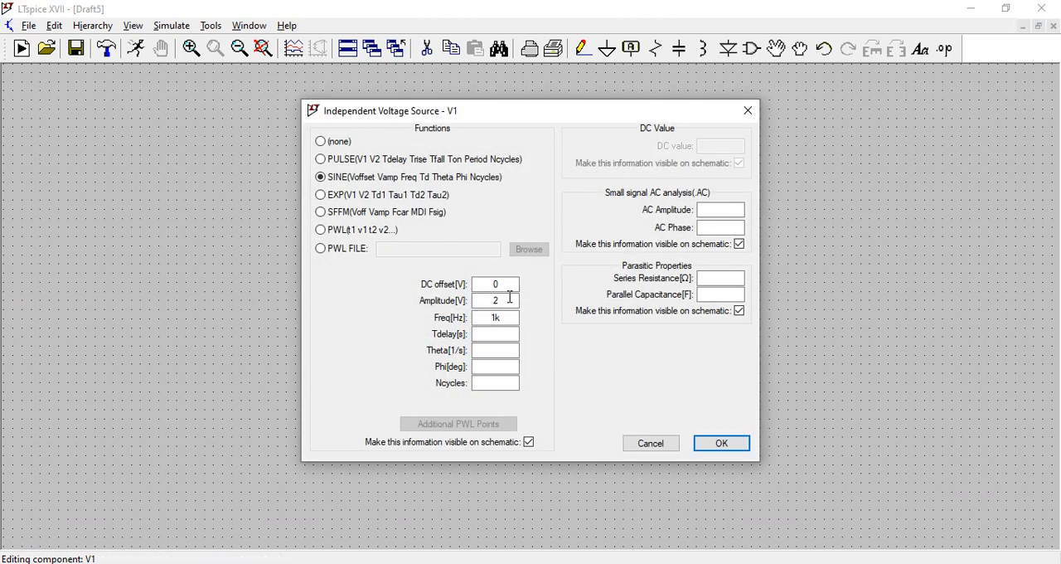
left_click_drag(502, 286, 483, 285)
left_click(733, 446)
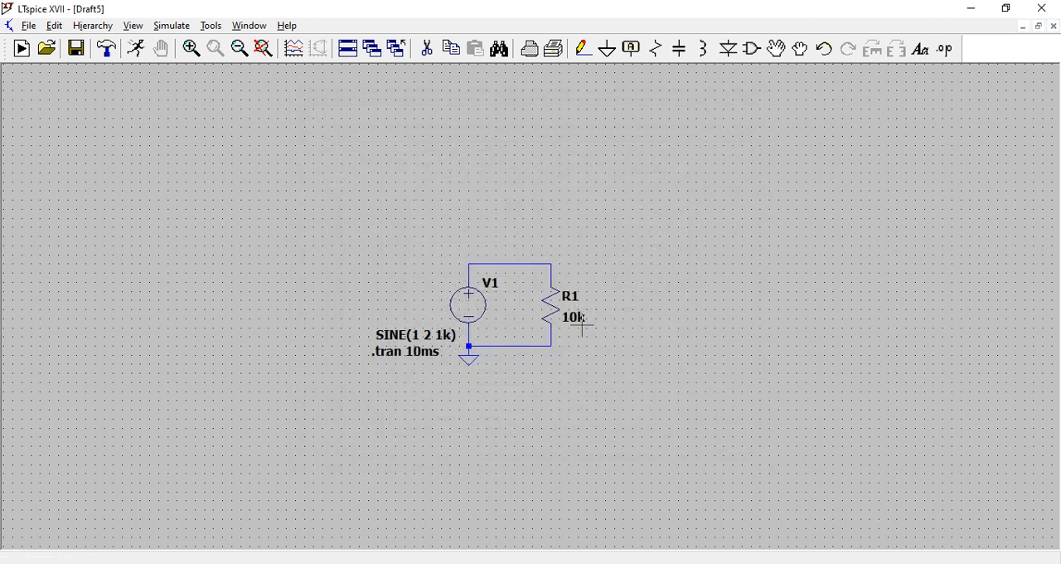
- Simulate the circuit with the 1 V DC offset and plot the voltage at V1's positive node
left_click(134, 49)
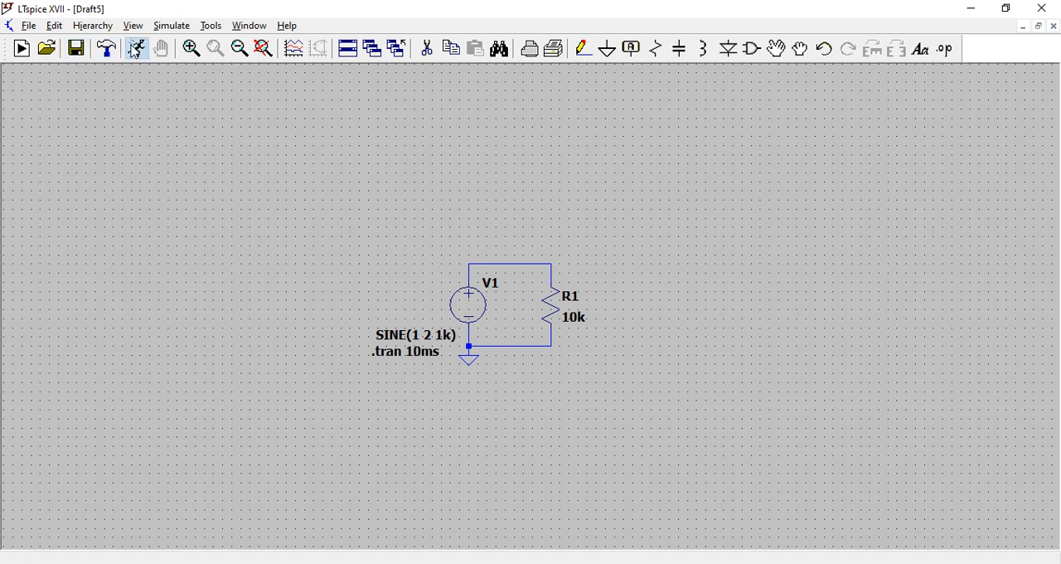
scroll(500, 428, "up", 2)
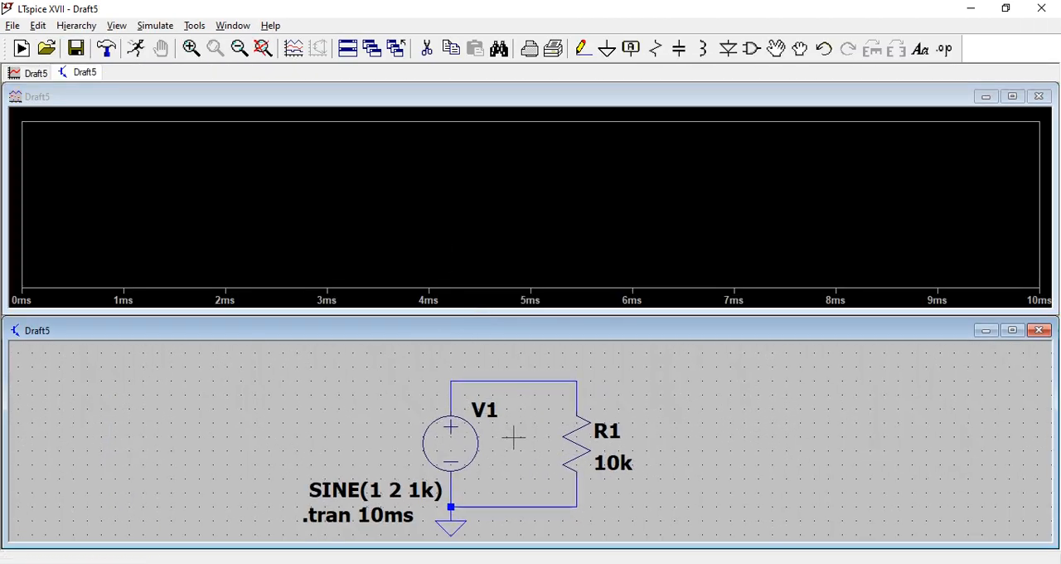
left_click(458, 382)
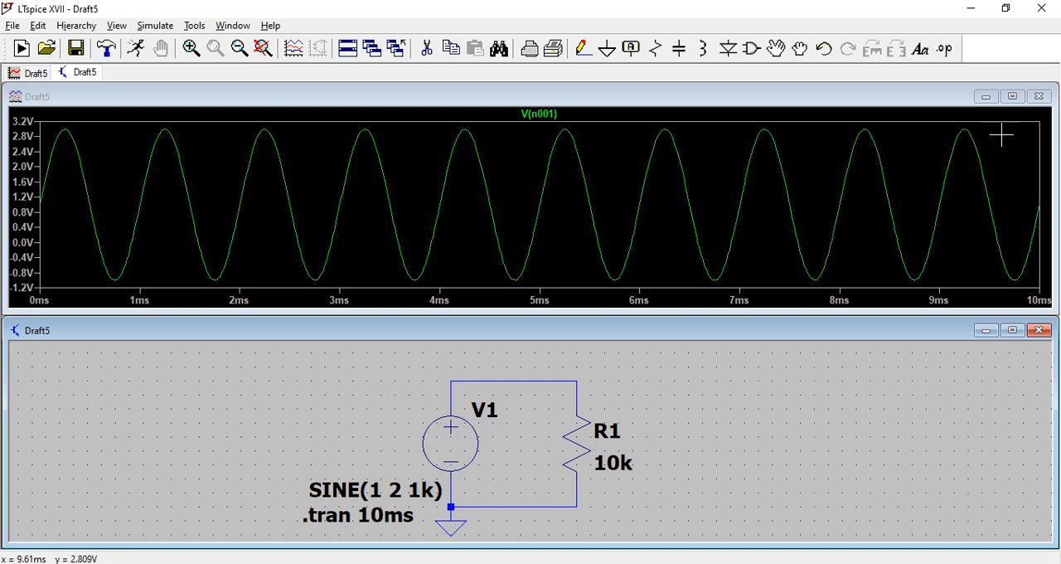
- Close the waveform plot, maximize the schematic and set V1's DC offset to 0 and its Tdelay to 3ms
left_click(1039, 98)
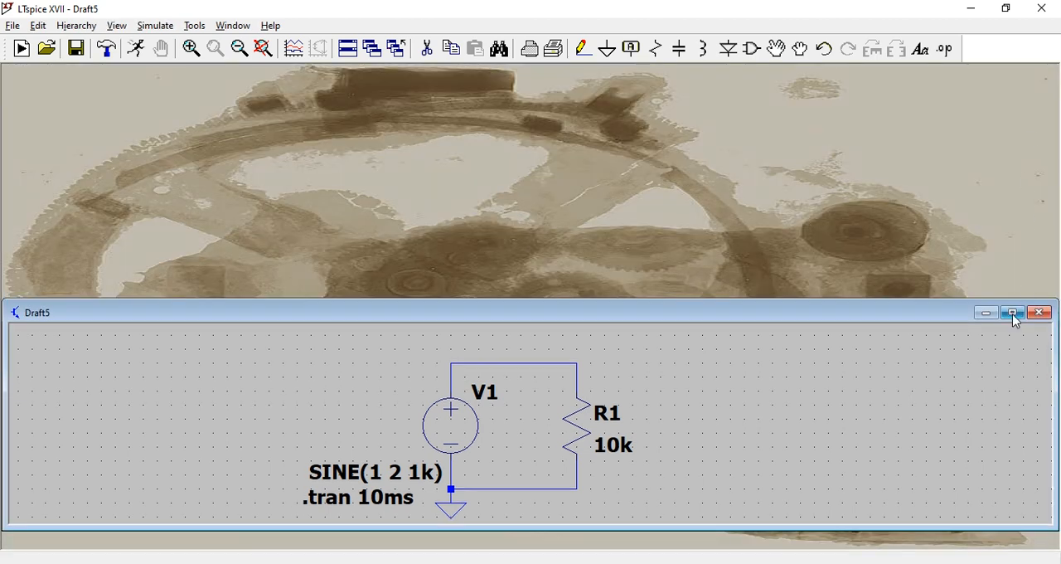
left_click(1013, 311)
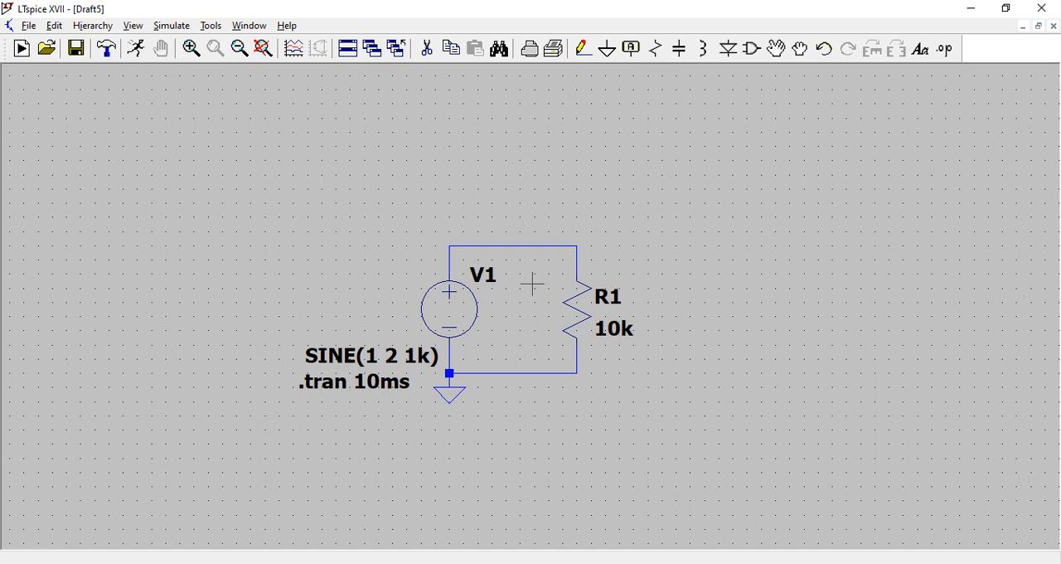
scroll(531, 284, "up", 1)
scroll(517, 294, "down", 2)
scroll(516, 295, "up", 1)
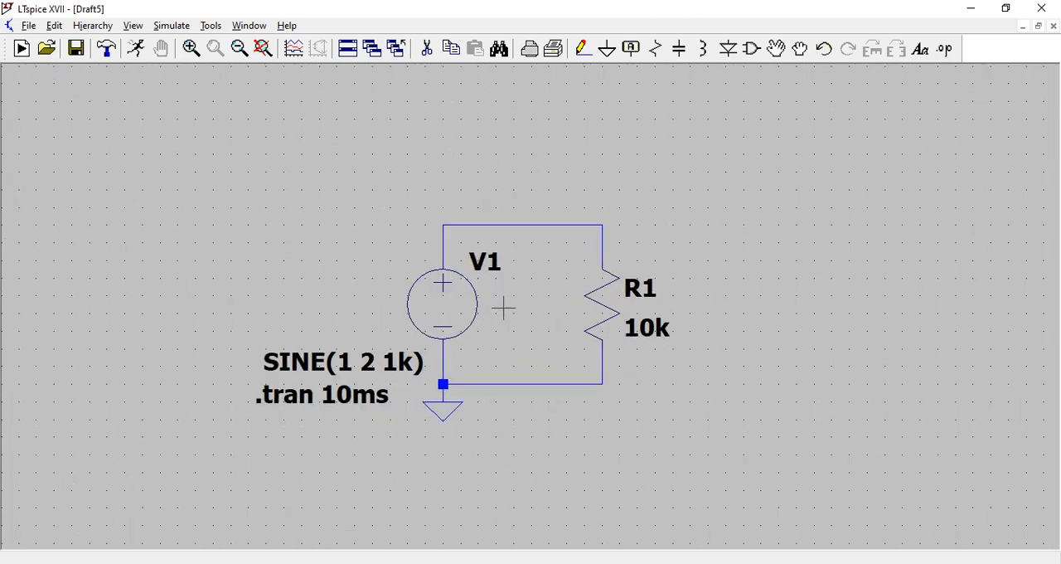
right_click(456, 319)
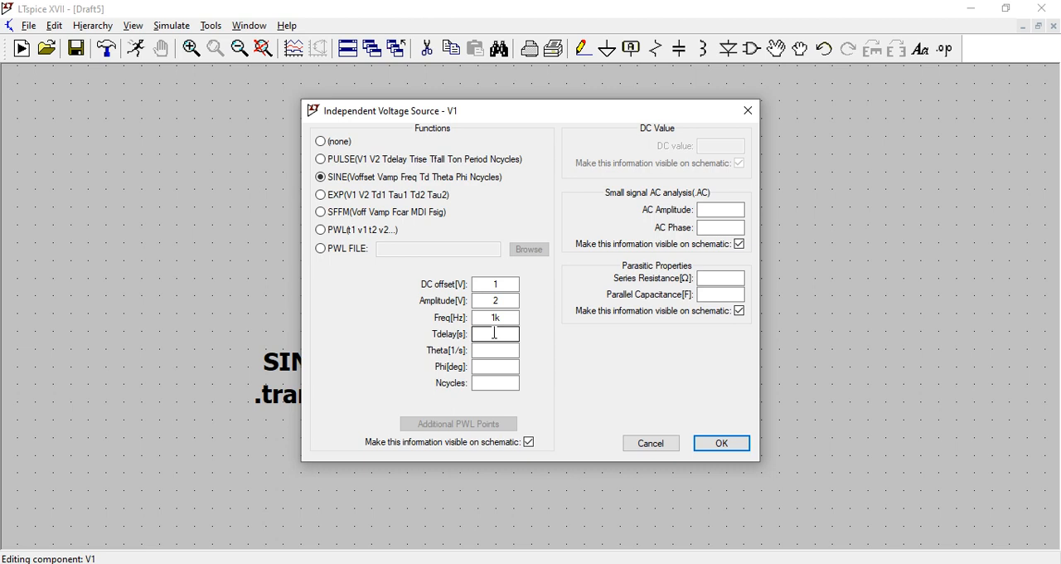
double_click(494, 284)
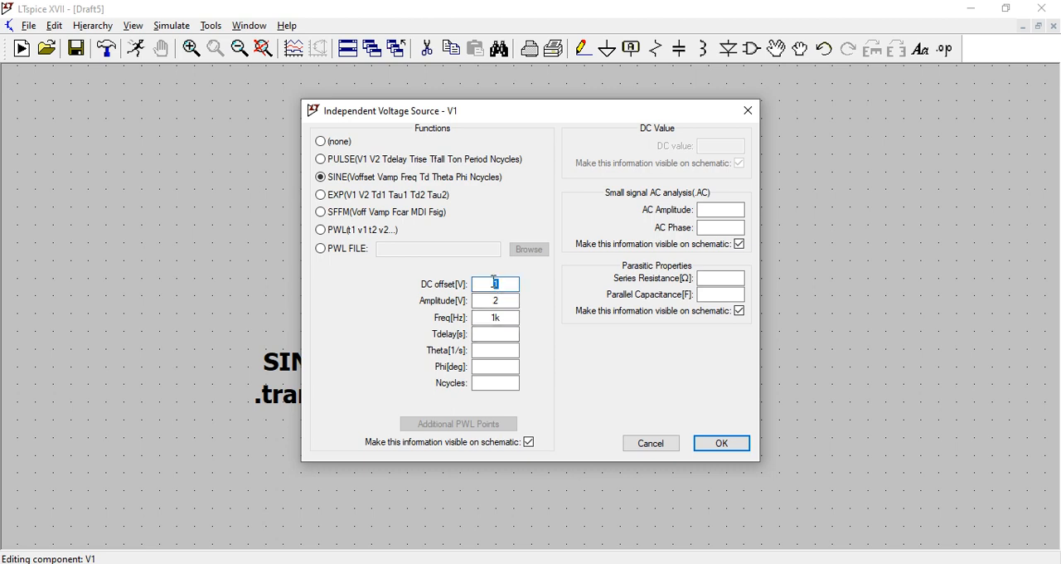
type("0")
left_click(498, 335)
type("3ms")
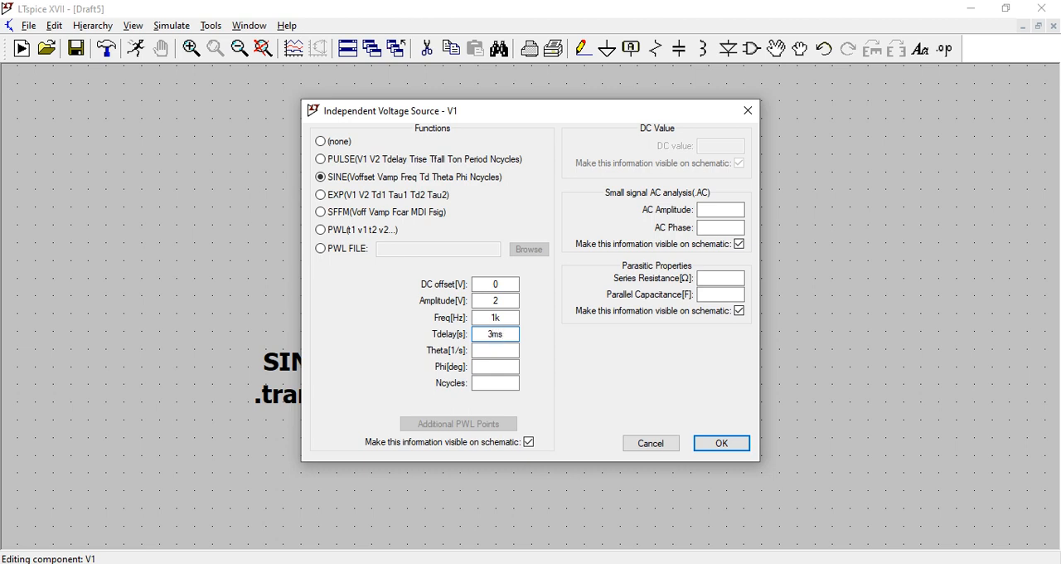
left_click(735, 448)
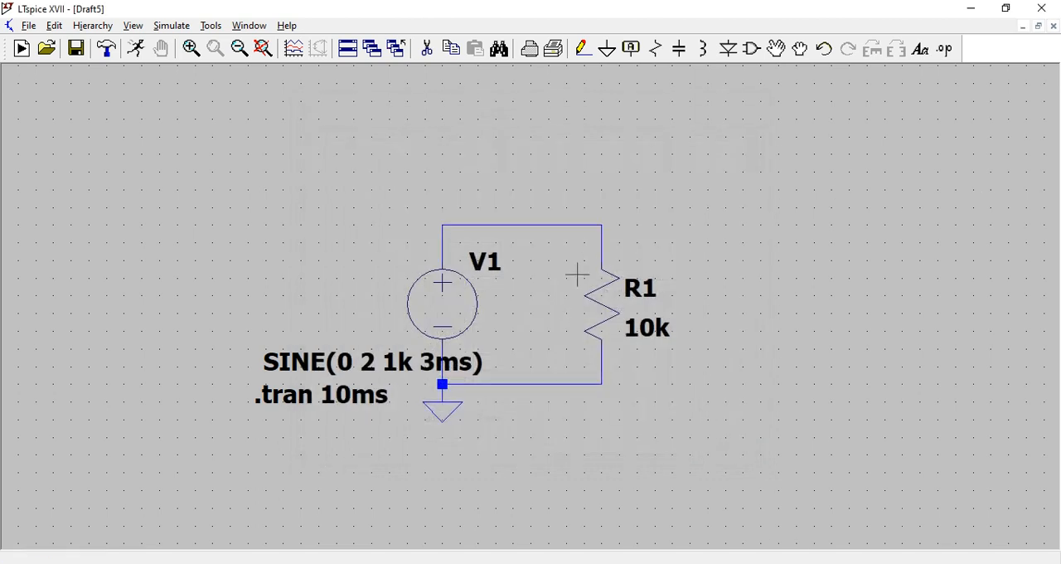
- Simulate the circuit with the 3ms delay and plot the voltage at V1's positive node, closing the plot when done
left_click(133, 49)
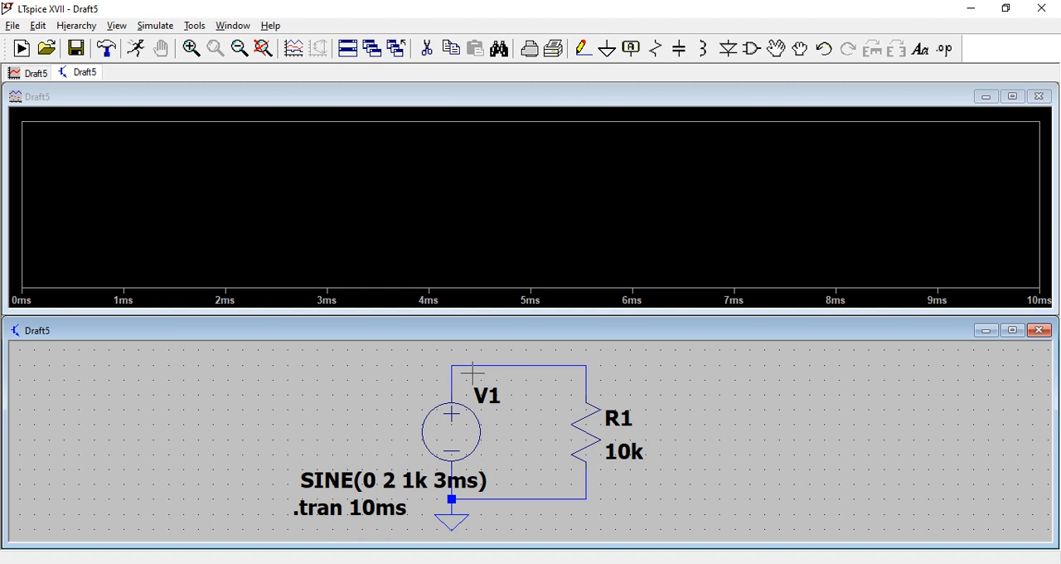
left_click(453, 365)
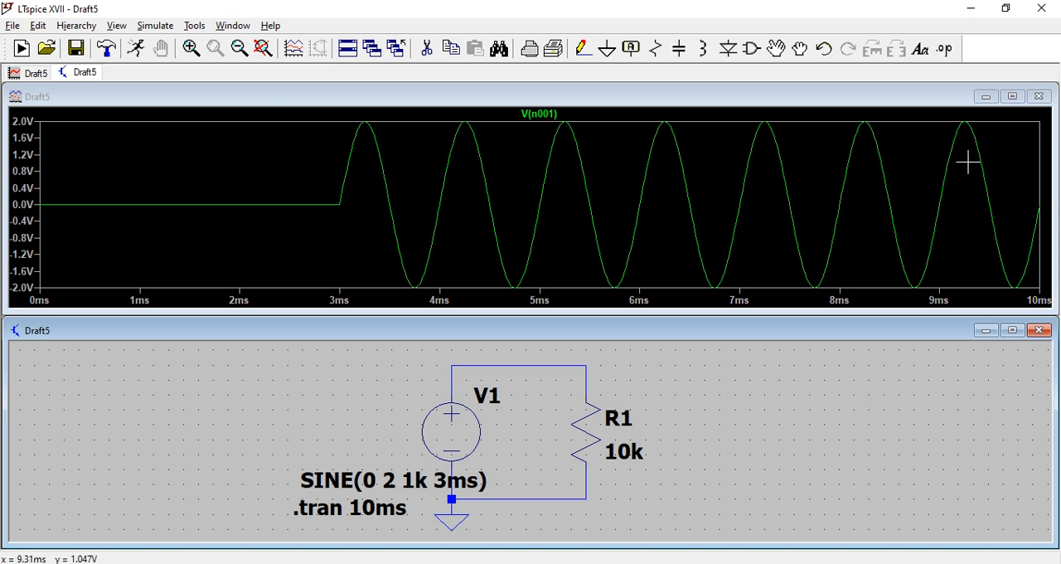
left_click(1036, 104)
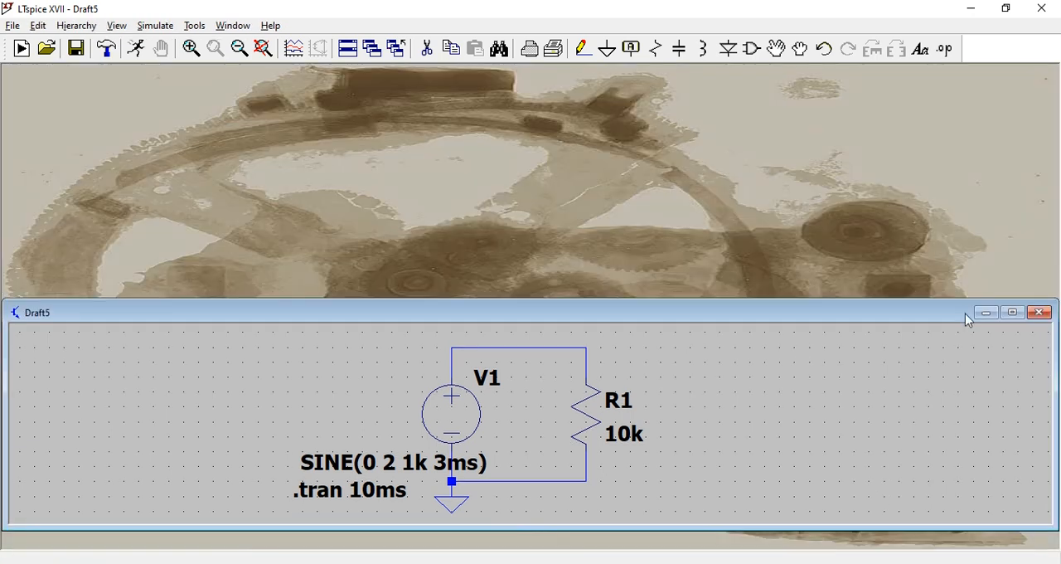
- Maximize the schematic and set the sine source V1's Theta to 1k
left_click(1015, 330)
right_click(467, 304)
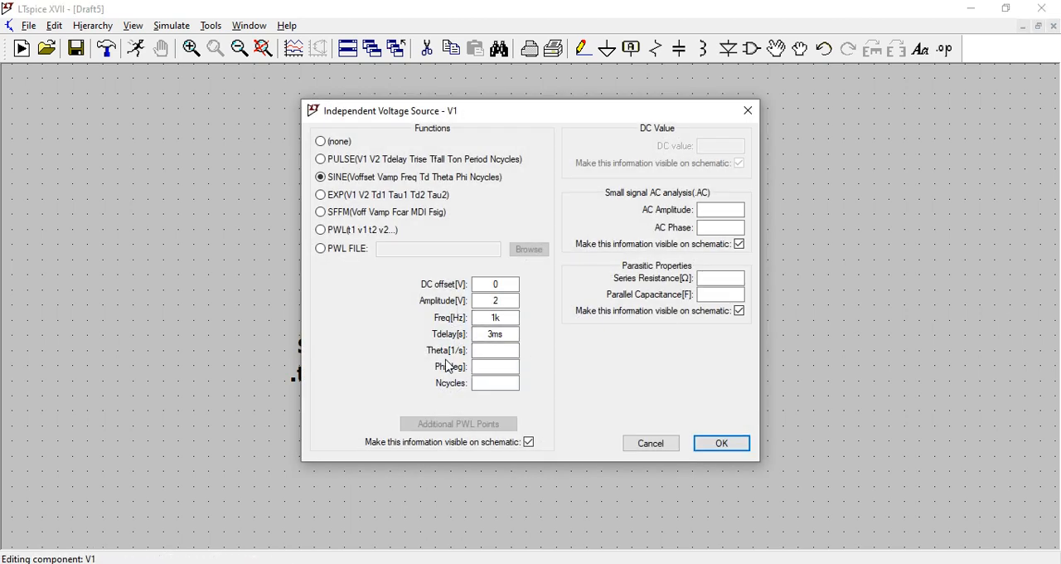
left_click(502, 352)
left_click(494, 348)
type("1k")
left_click(733, 452)
- Simulate the circuit with the 1k damping factor and plot the upper wire's voltage, closing the plot when done
scroll(495, 356, "up", 2)
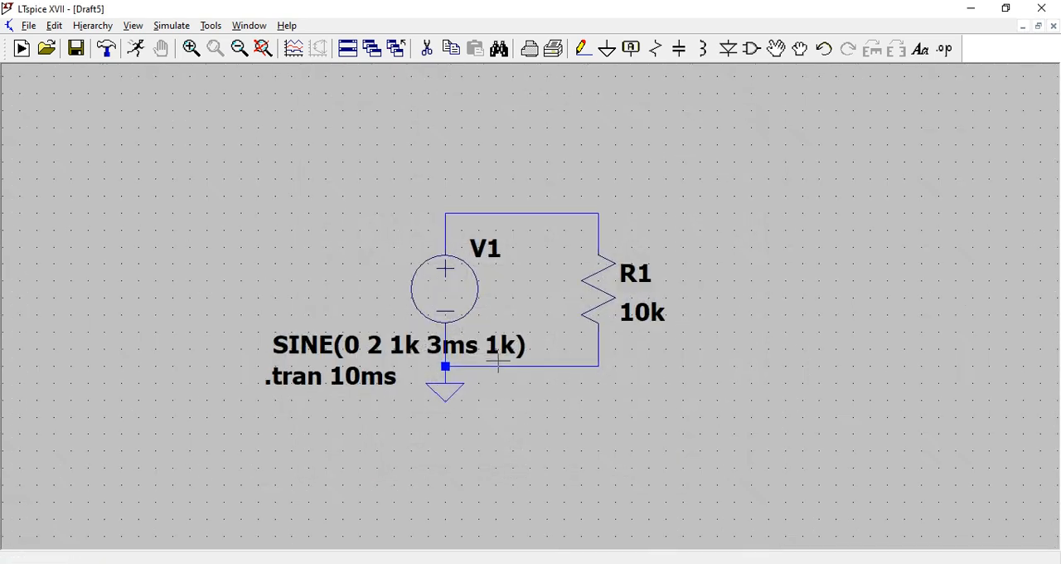
left_click(136, 48)
scroll(455, 437, "up", 2)
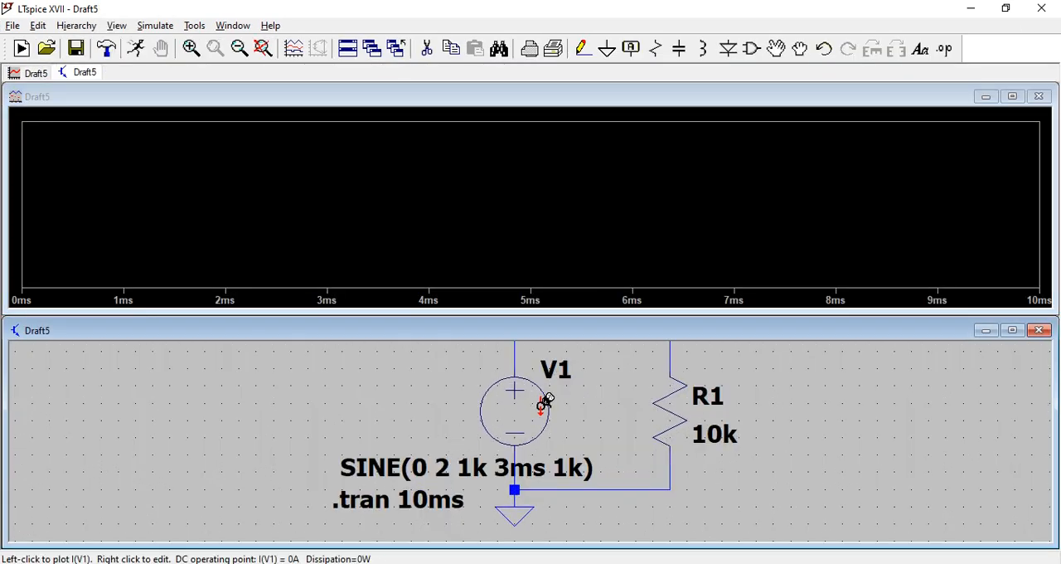
scroll(621, 461, "down", 1)
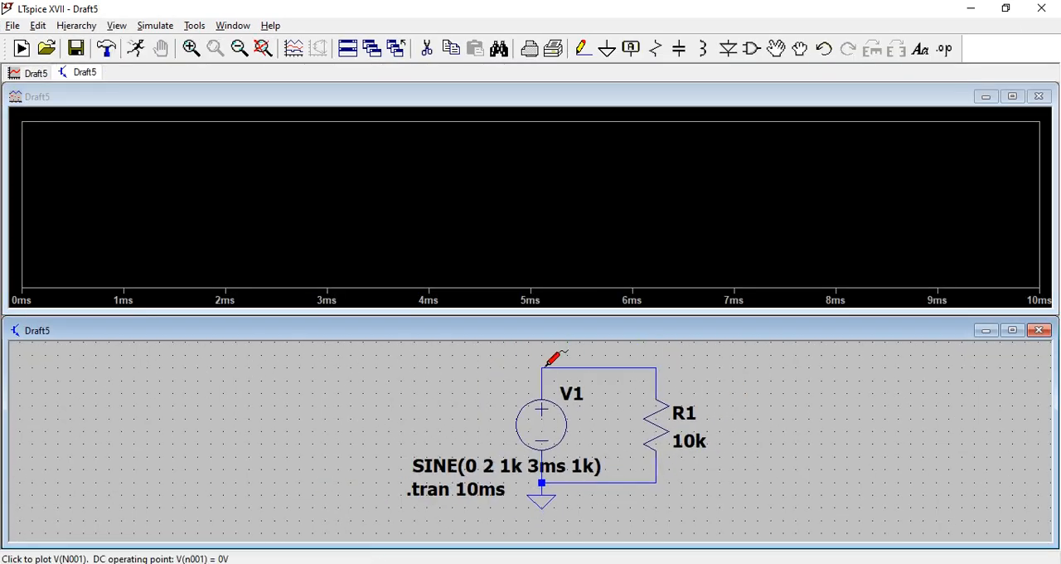
left_click(575, 368)
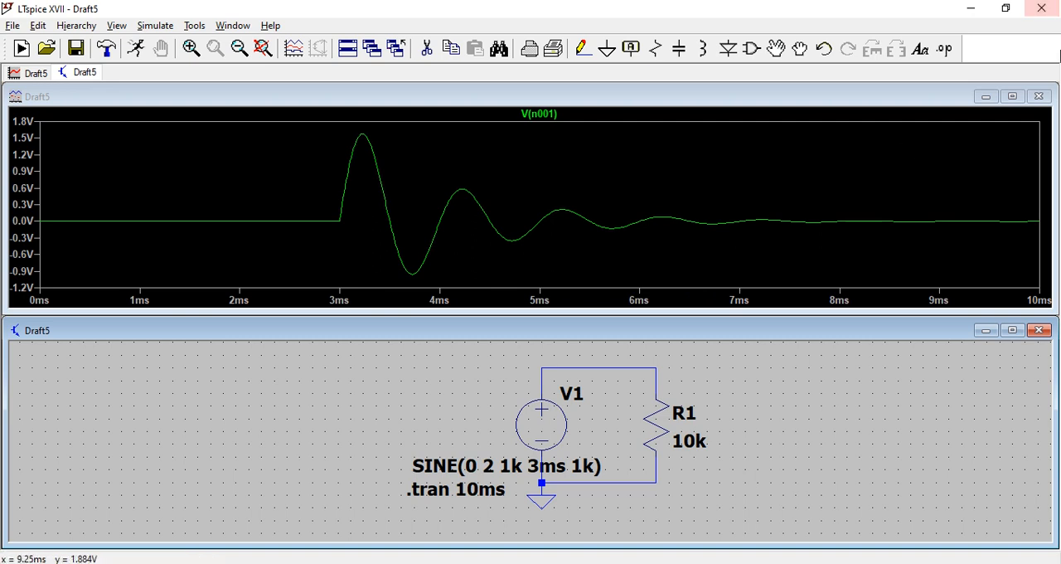
left_click(1042, 103)
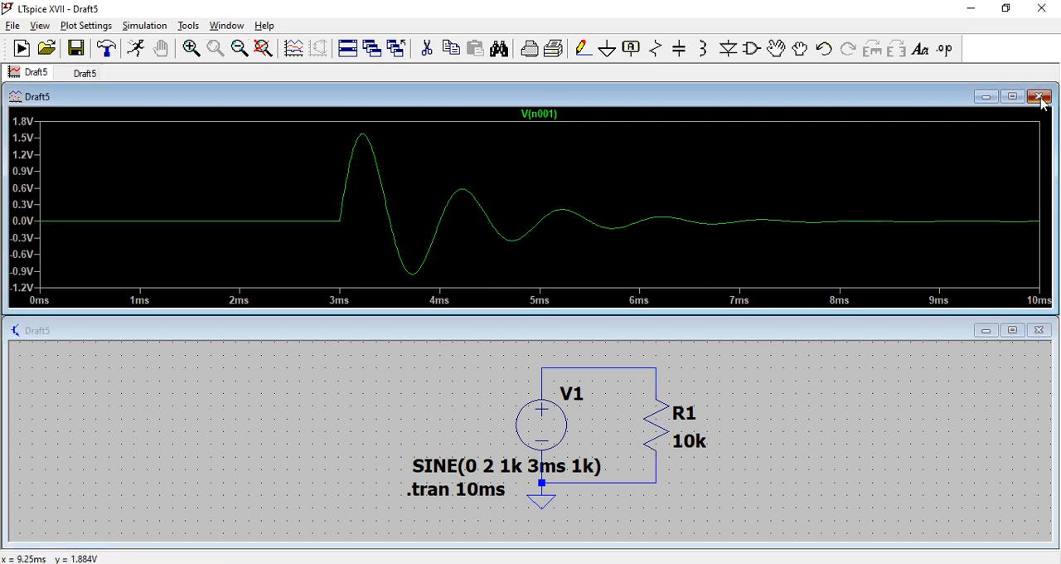
left_click(1043, 101)
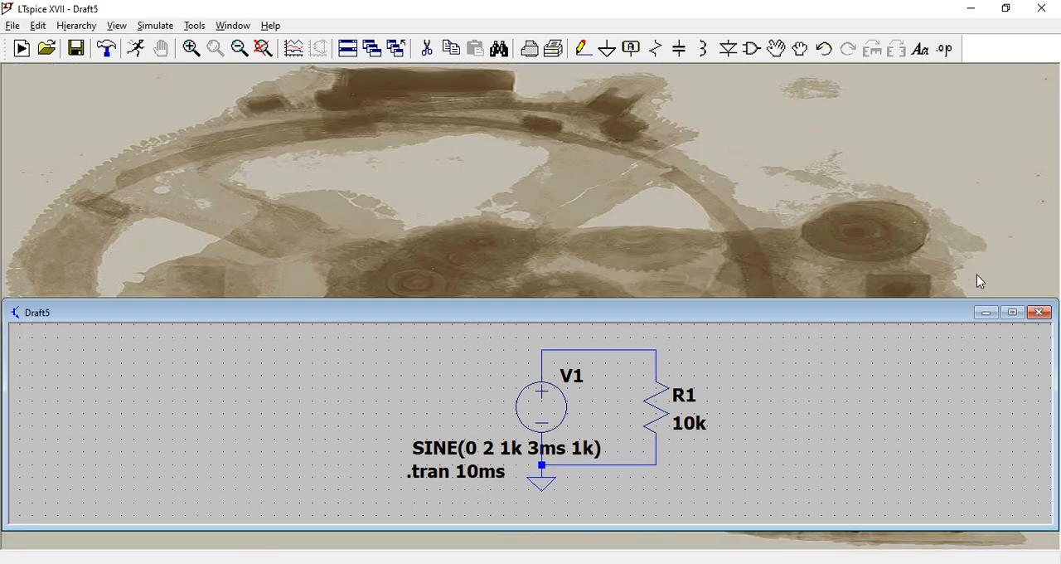
- Maximize the schematic and set V1's Theta to 0 and its Phi to 90 degrees
left_click(1013, 313)
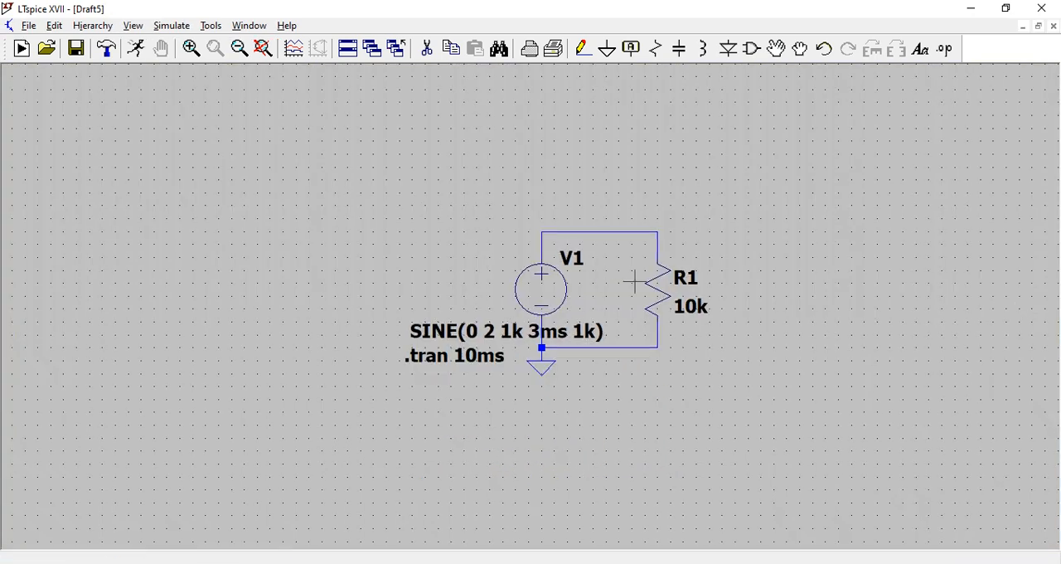
scroll(635, 279, "up", 1)
right_click(528, 304)
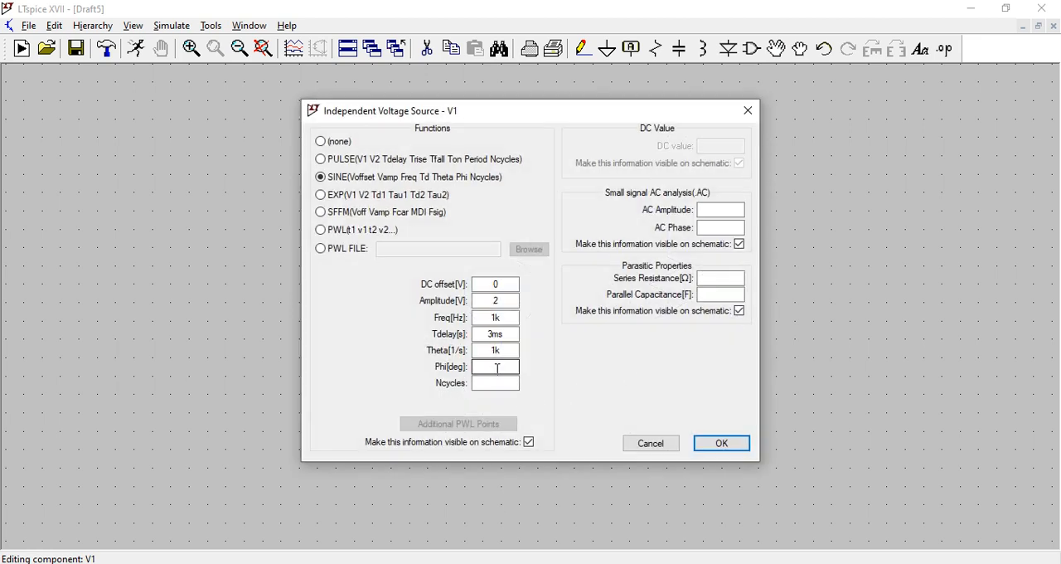
left_click_drag(507, 350, 475, 350)
left_click(496, 365)
left_click(740, 448)
- Simulate the circuit with the 90-degree phase and plot the voltage at V1's positive node, closing the plot when done
left_click(132, 48)
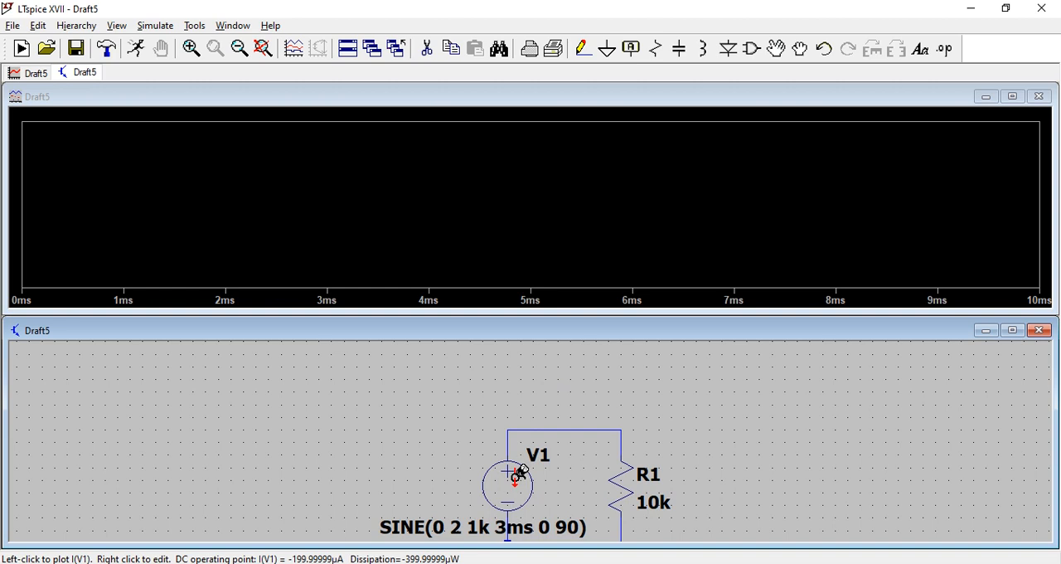
left_click(513, 430)
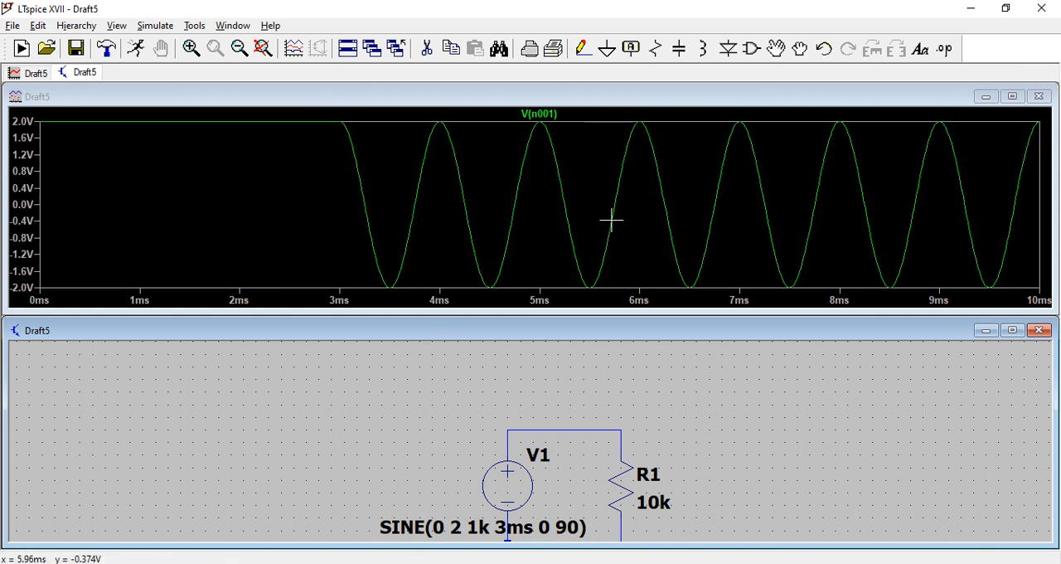
left_click(1048, 103)
left_click(1048, 103)
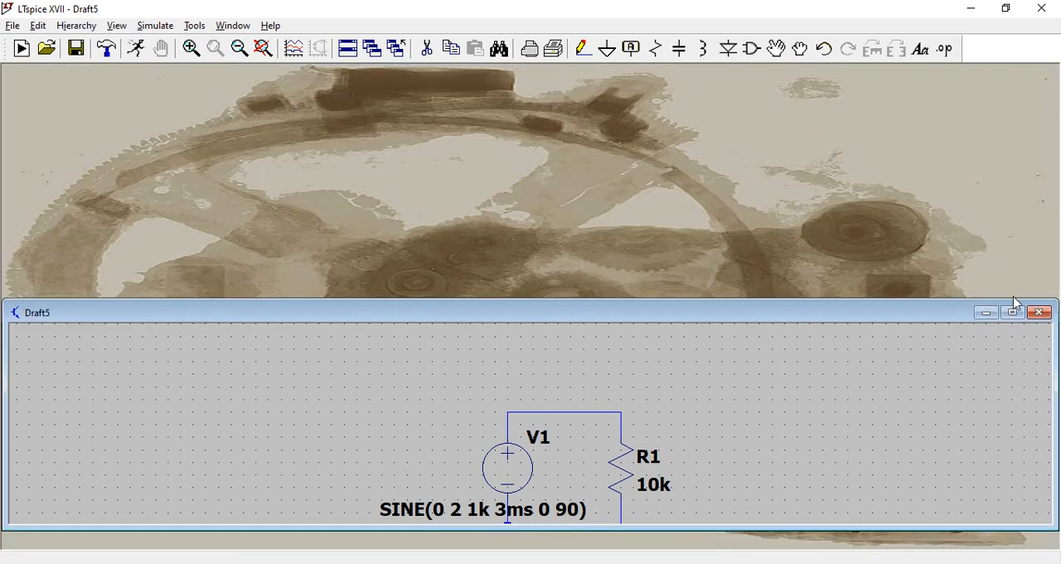
- Maximize the schematic and set V1's Phi to 180 degrees
left_click(1013, 308)
right_click(533, 363)
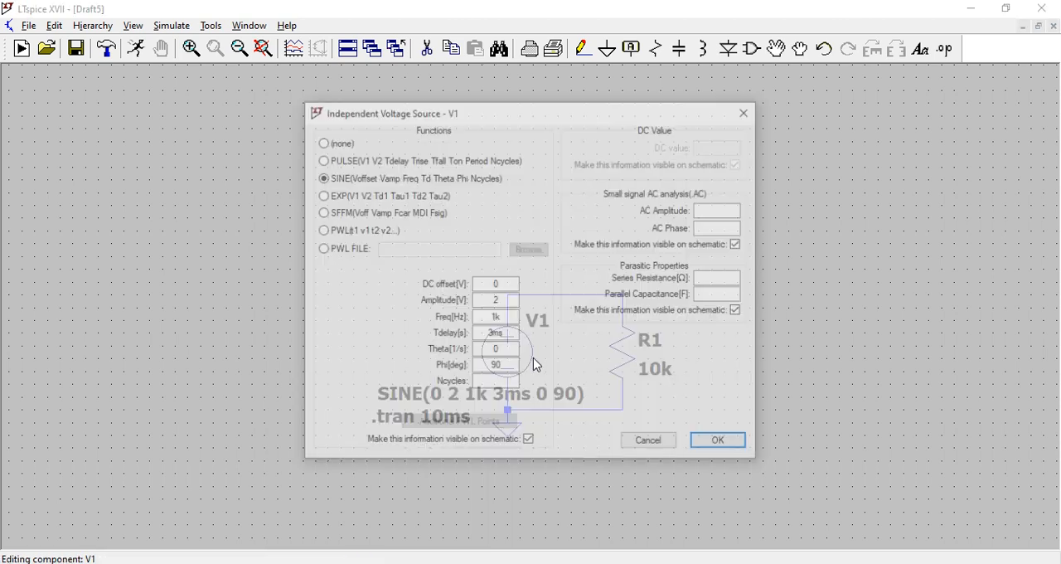
double_click(496, 367)
type("18")
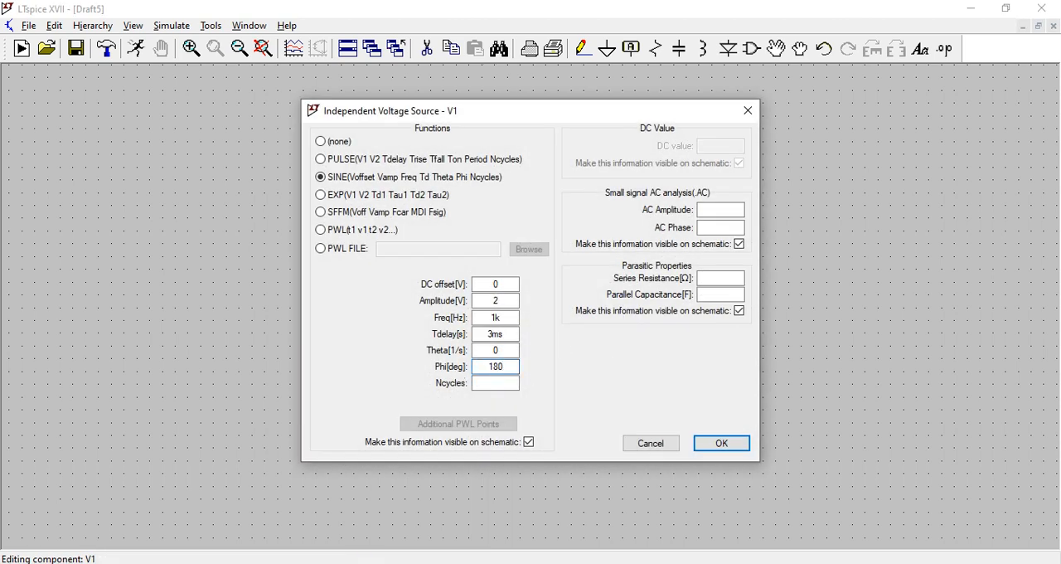
left_click(709, 448)
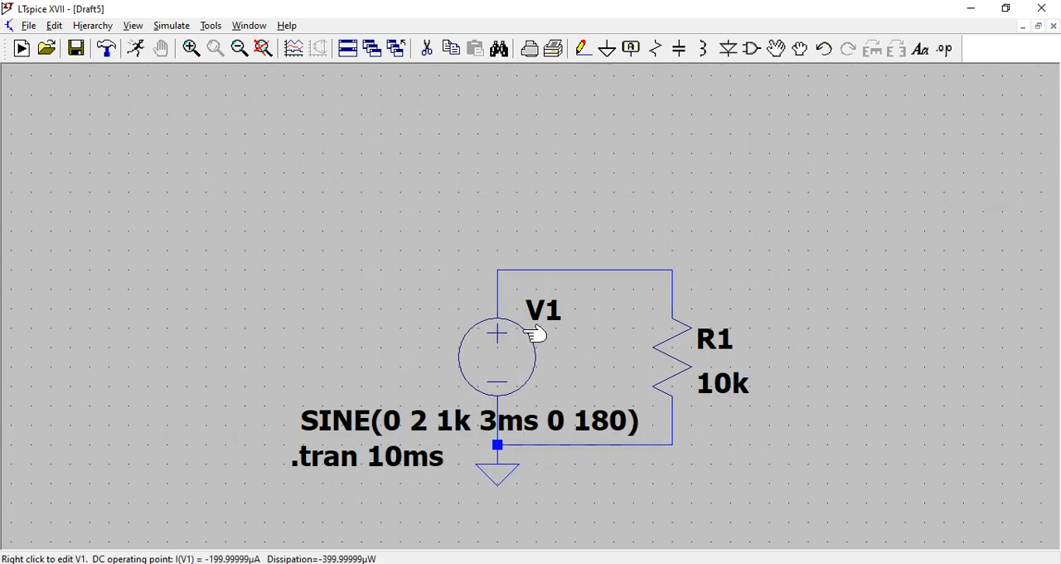
- Simulate the circuit with the 180-degree phase and plot the voltage at V1's positive node, closing the plot when done
left_click(135, 48)
scroll(527, 427, "up", 3)
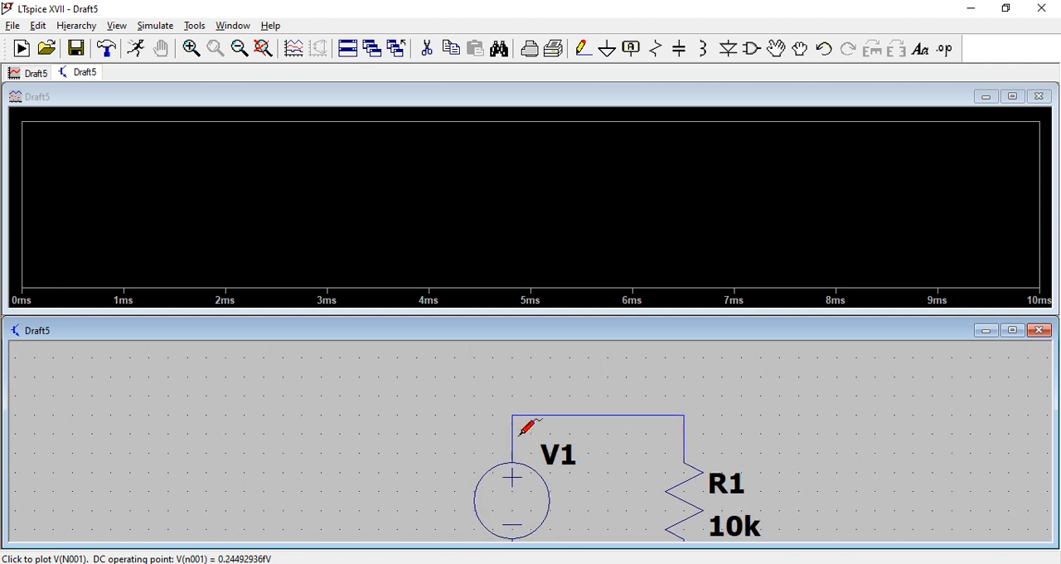
left_click(514, 418)
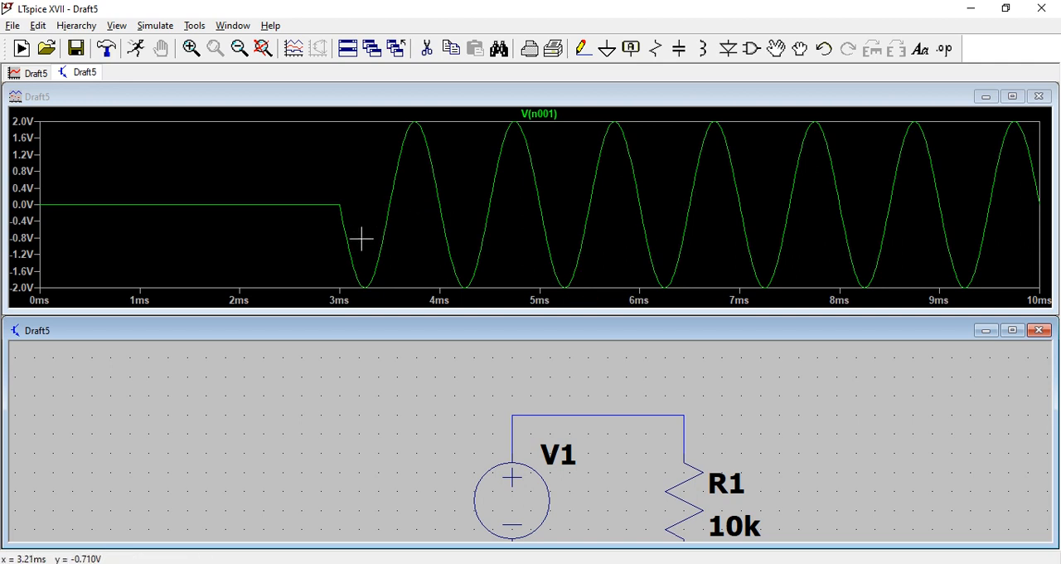
left_click(1039, 96)
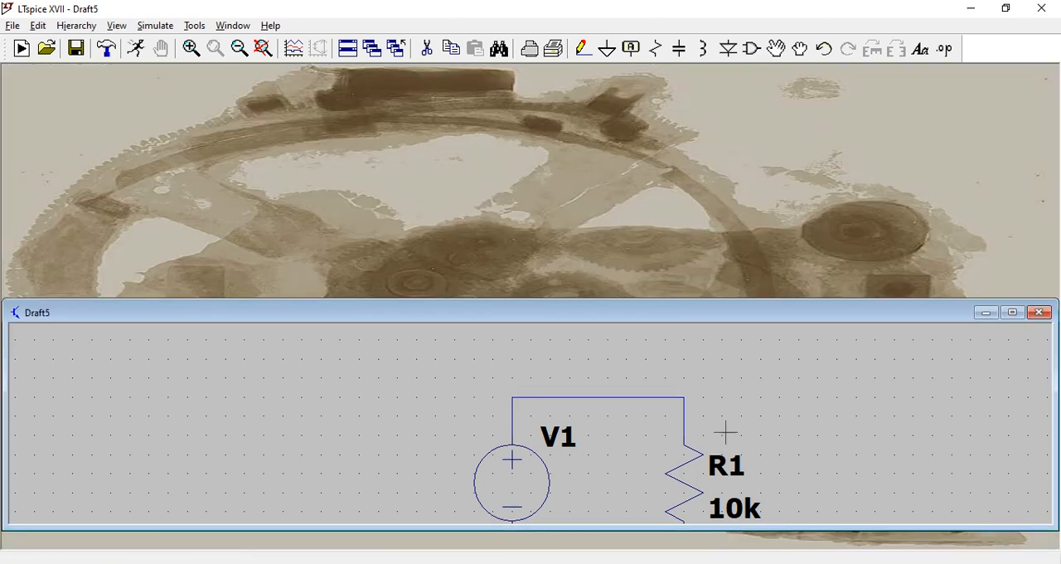
- Maximize the schematic and set V1's Phi to 360 degrees
left_click(1012, 313)
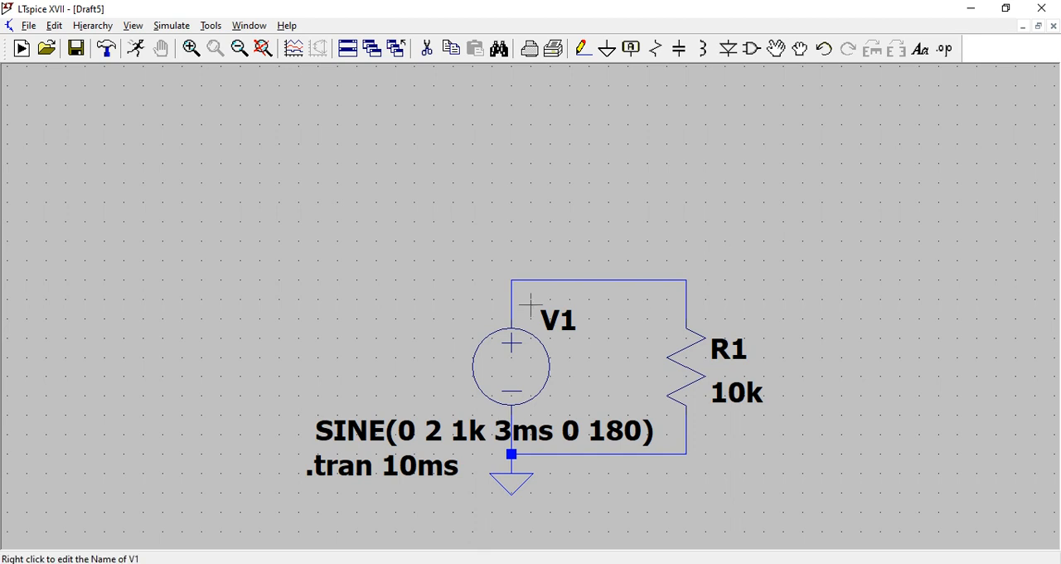
right_click(563, 374)
left_click_drag(517, 366, 467, 370)
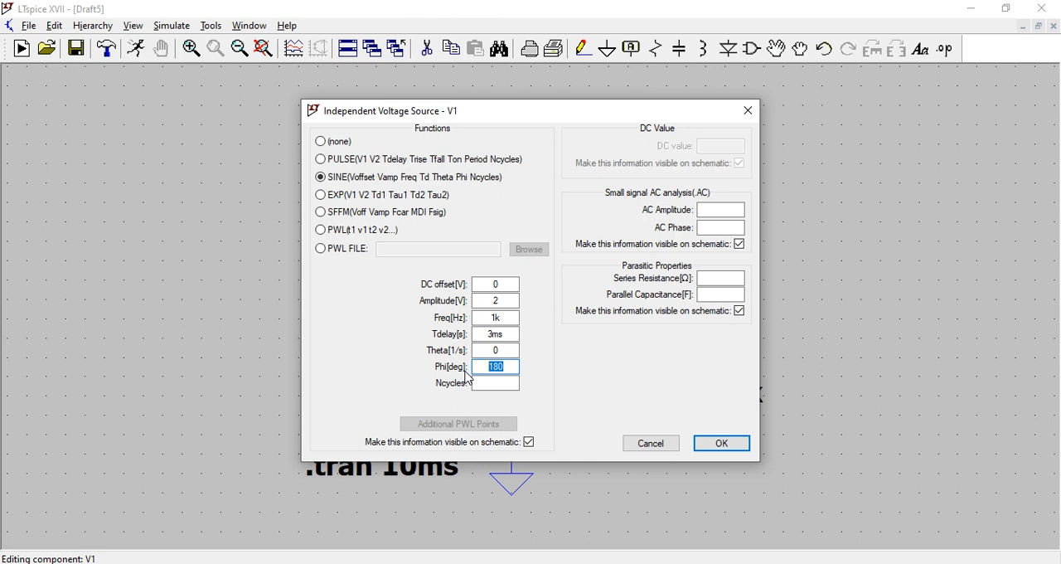
type("360")
left_click(721, 444)
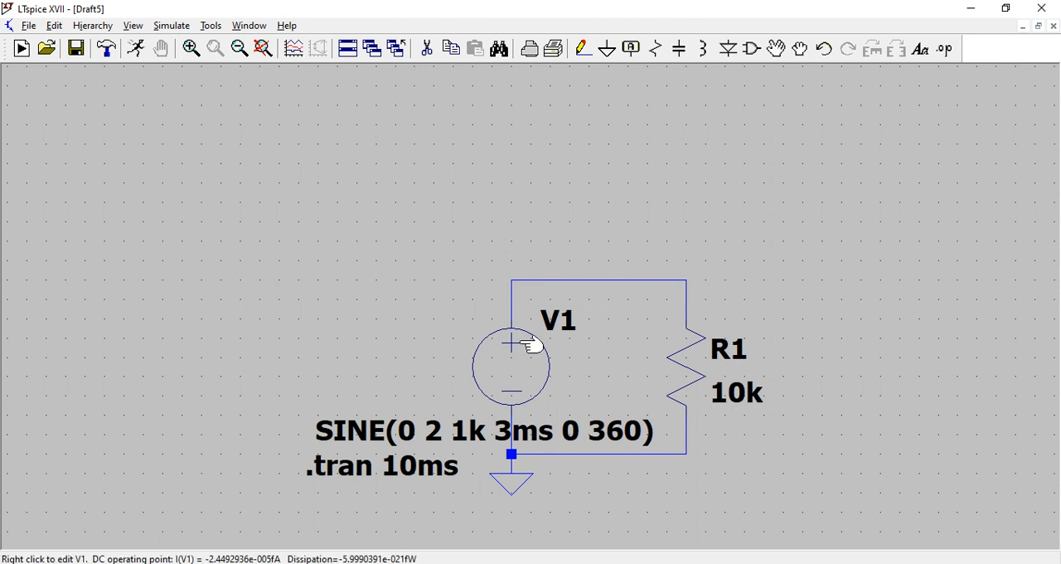
- Simulate the circuit with the 360-degree phase and plot the voltage at V1's positive node, closing the plot when done
left_click(135, 48)
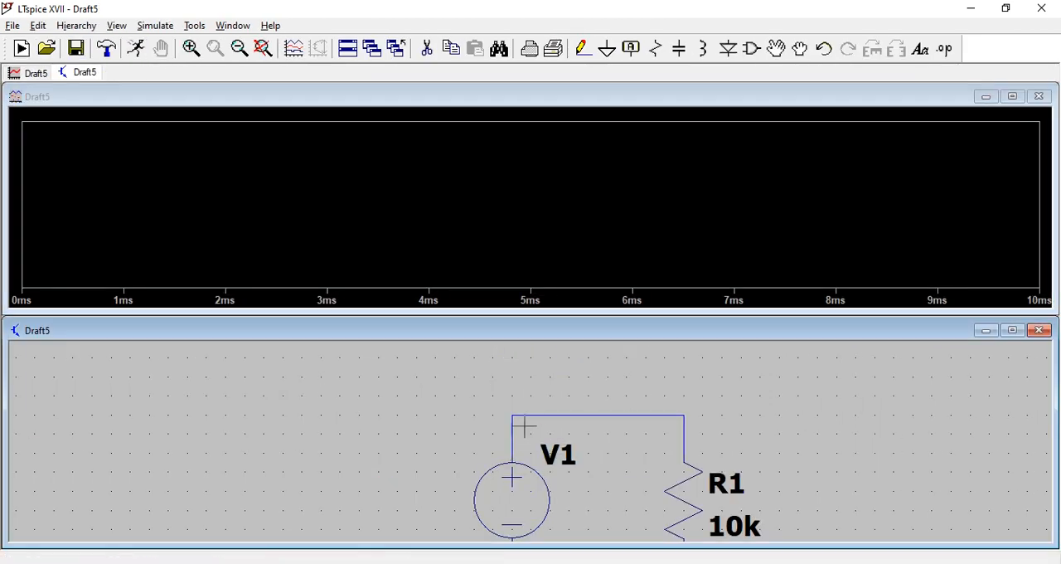
left_click(512, 414)
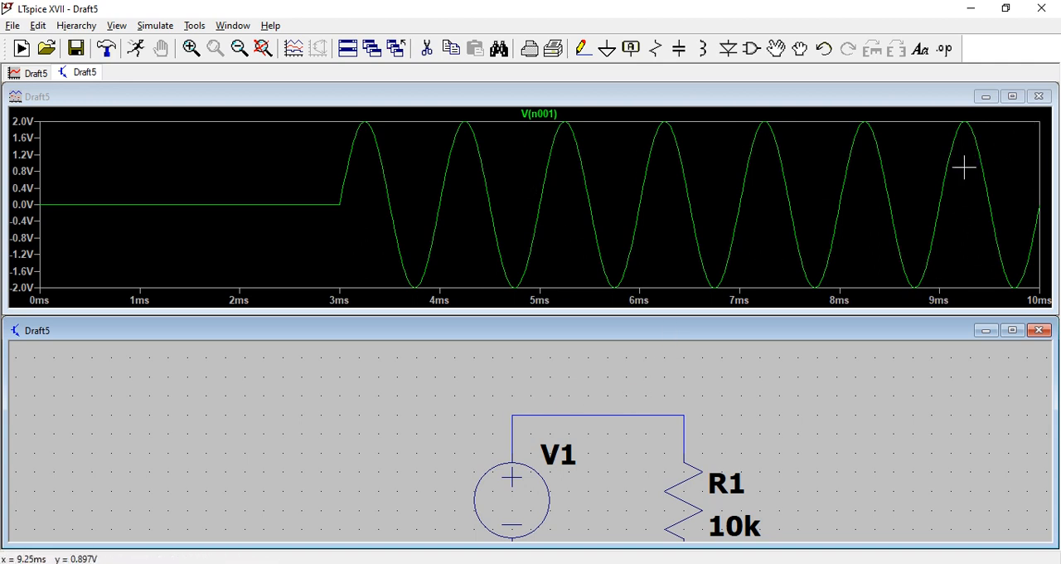
left_click(1039, 100)
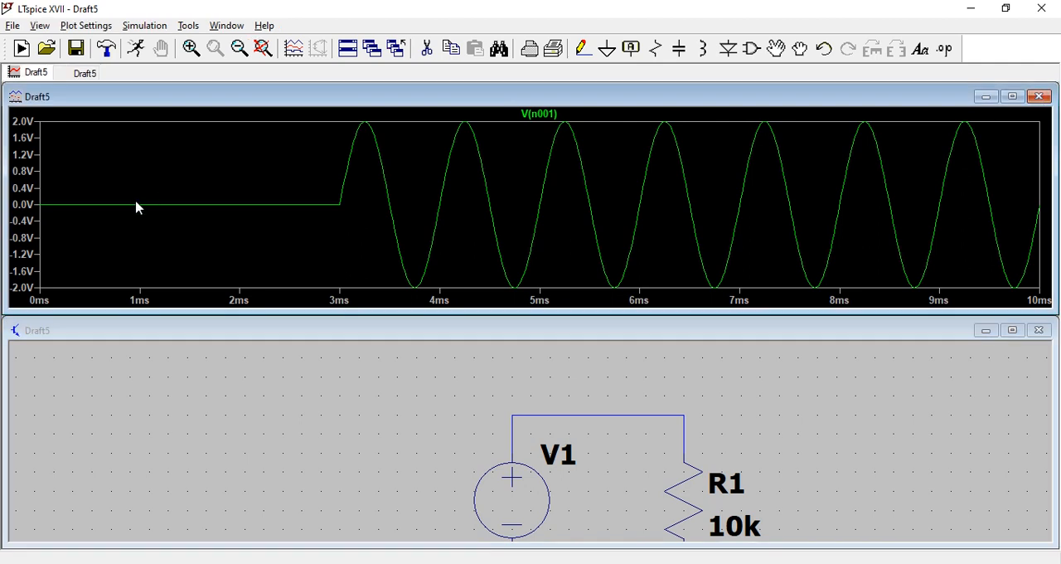
left_click(1041, 98)
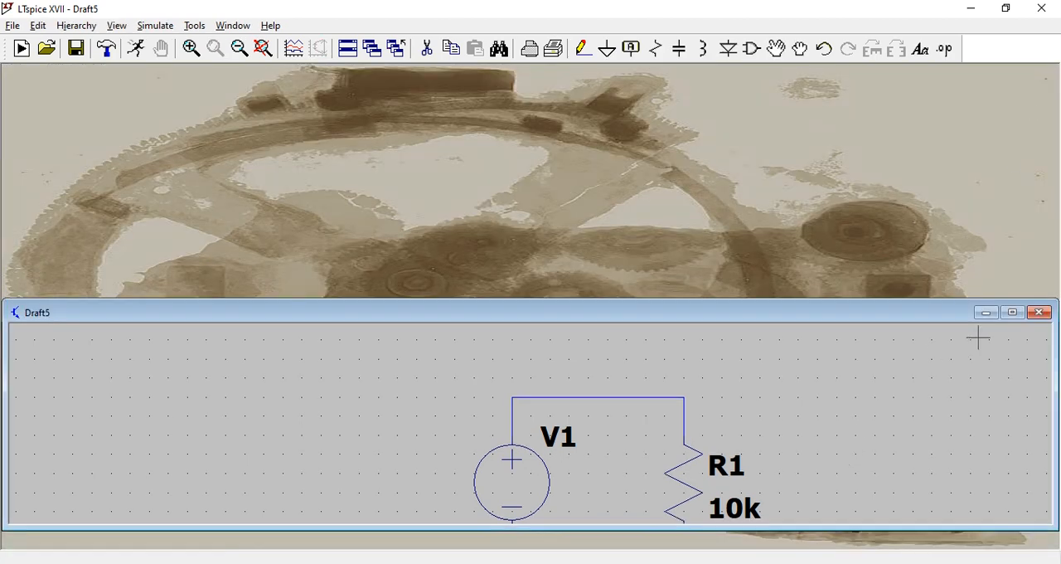
- Maximize the schematic and set V1's Phi to 0 degrees
left_click(1012, 312)
right_click(541, 398)
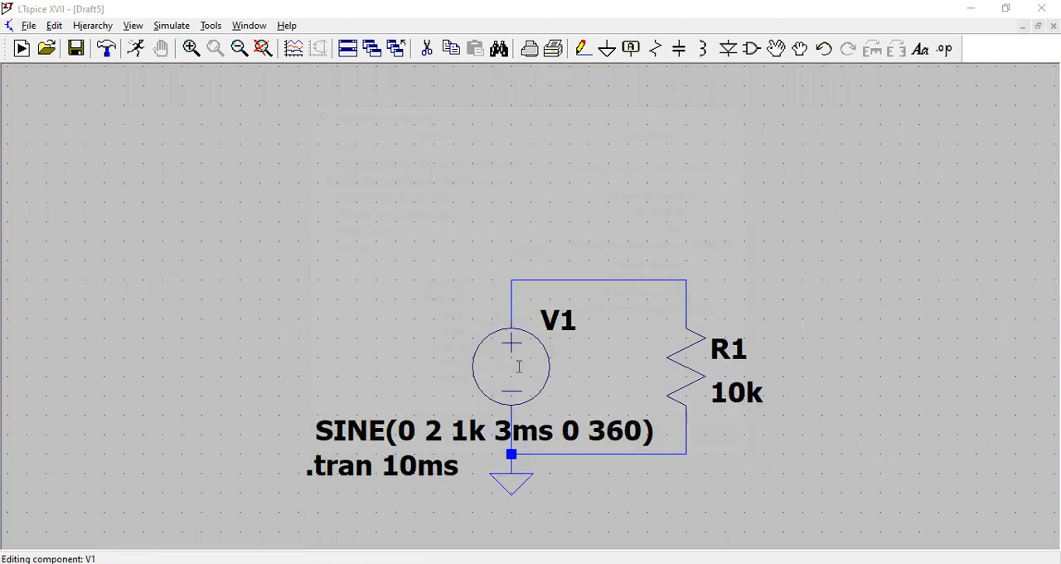
double_click(479, 371)
type("0")
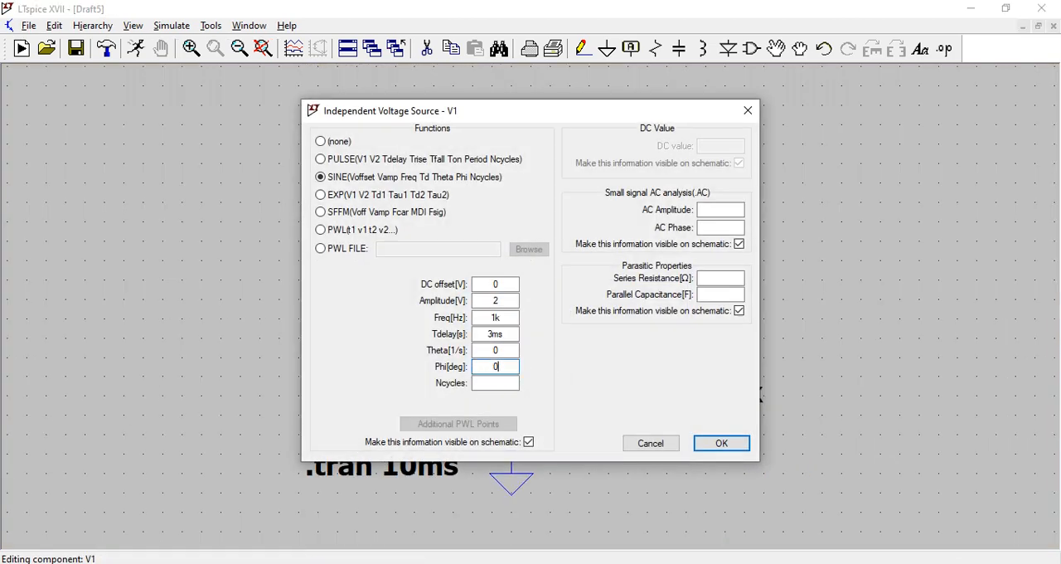
left_click(722, 443)
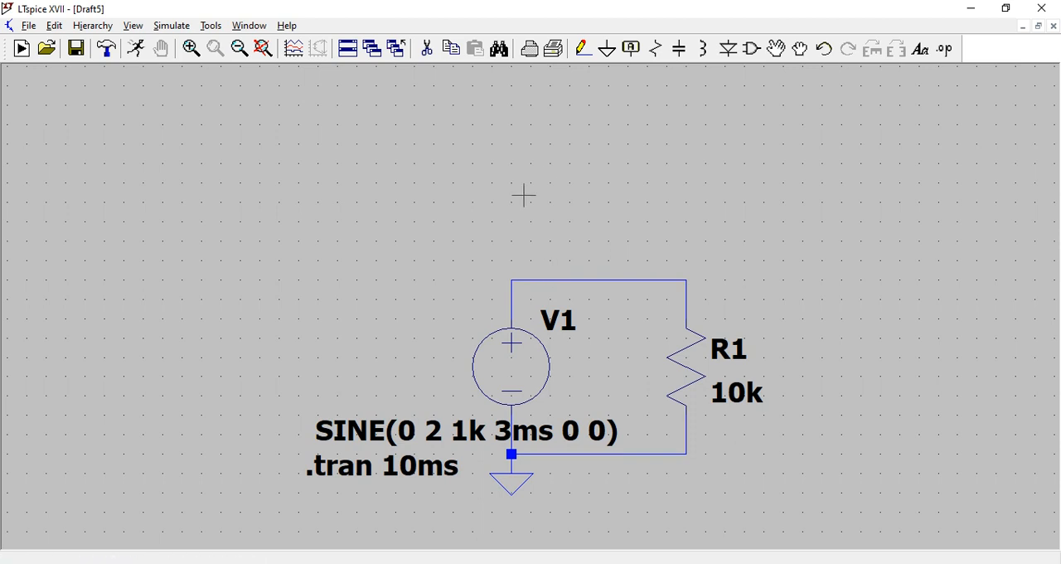
- Simulate the circuit with the zero-degree phase and plot the voltage at V1's positive node, closing the plot when done
left_click(142, 52)
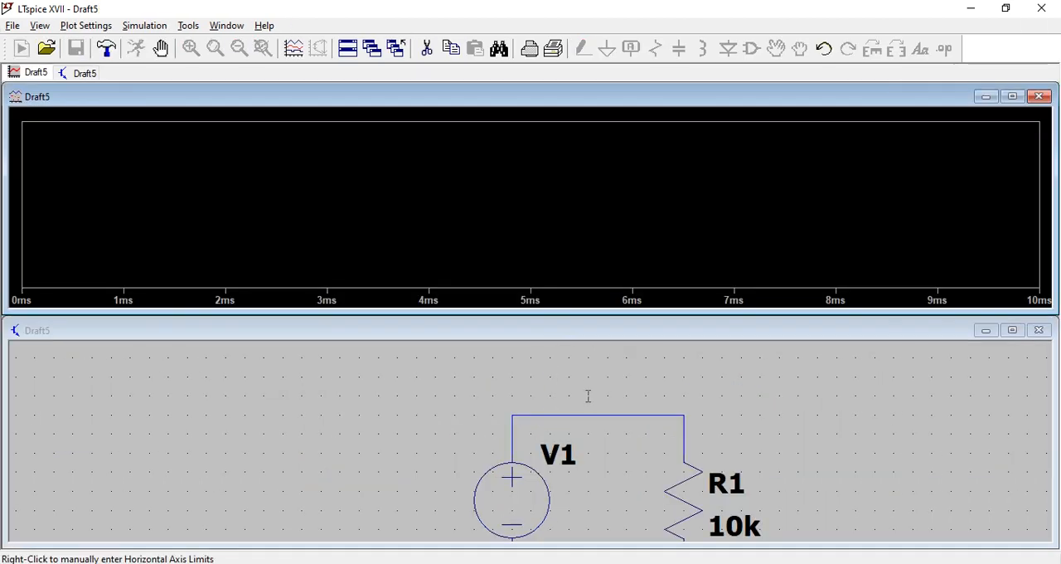
left_click(502, 399)
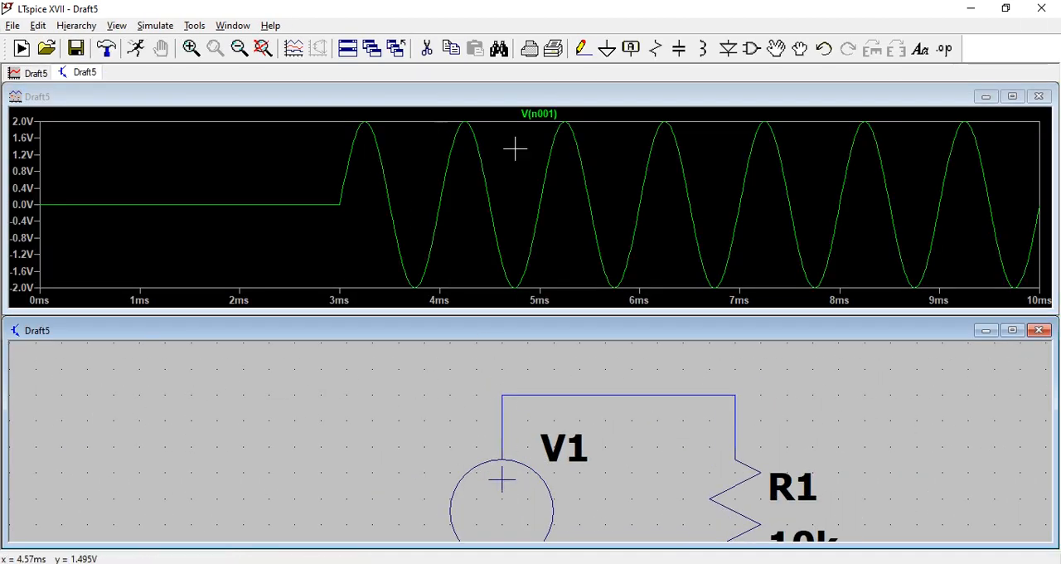
left_click(1038, 98)
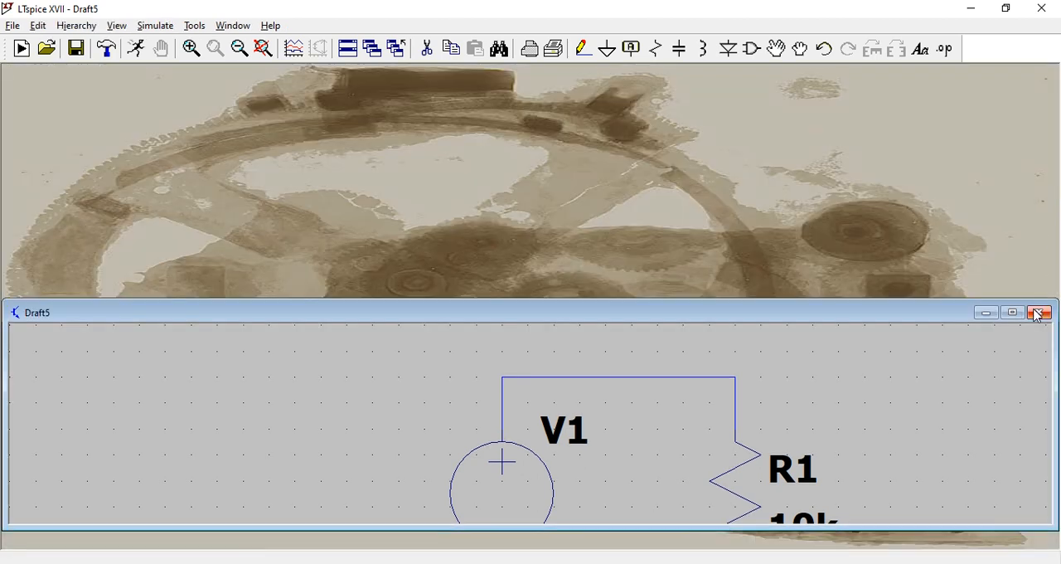
- Maximize the schematic and set V1's Ncycles to 3
left_click(1012, 312)
right_click(523, 381)
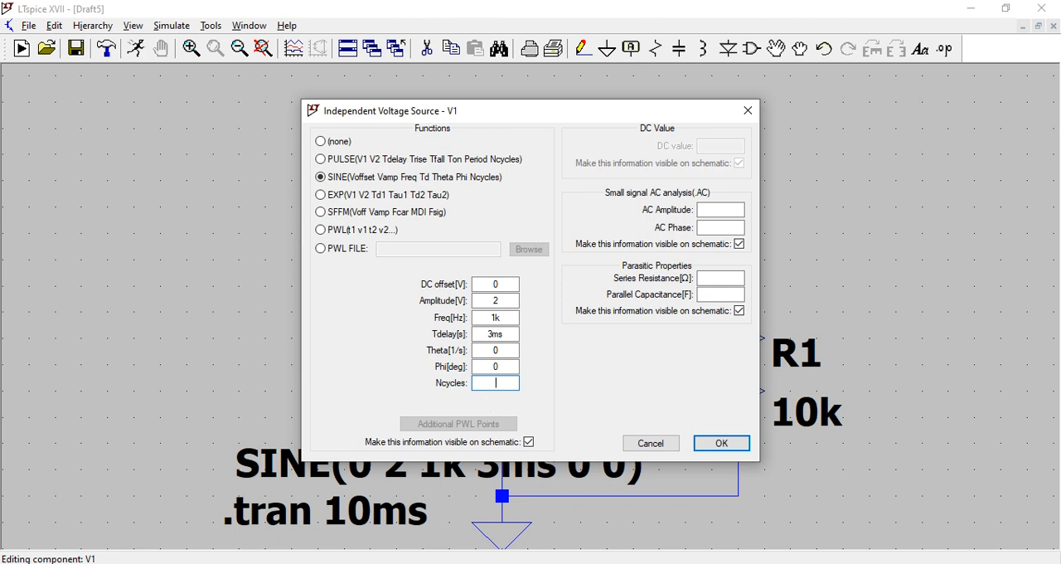
left_click(718, 442)
- Simulate the circuit with the three-cycle sine and plot the voltage at V1's positive node, closing the plot and maximizing the schematic when done
scroll(524, 453, "up", 1)
scroll(524, 453, "down", 1)
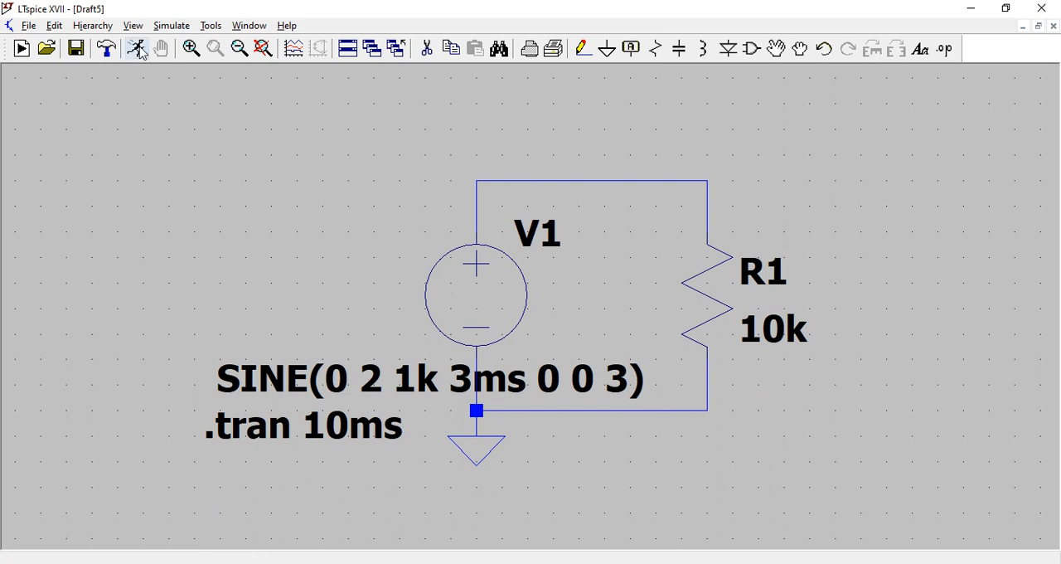
left_click(137, 50)
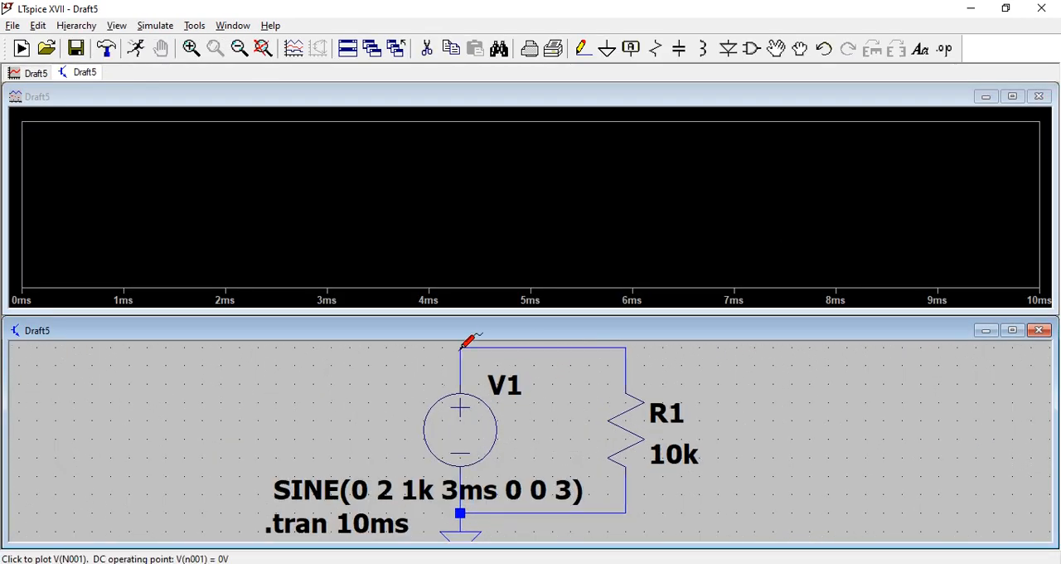
left_click(461, 348)
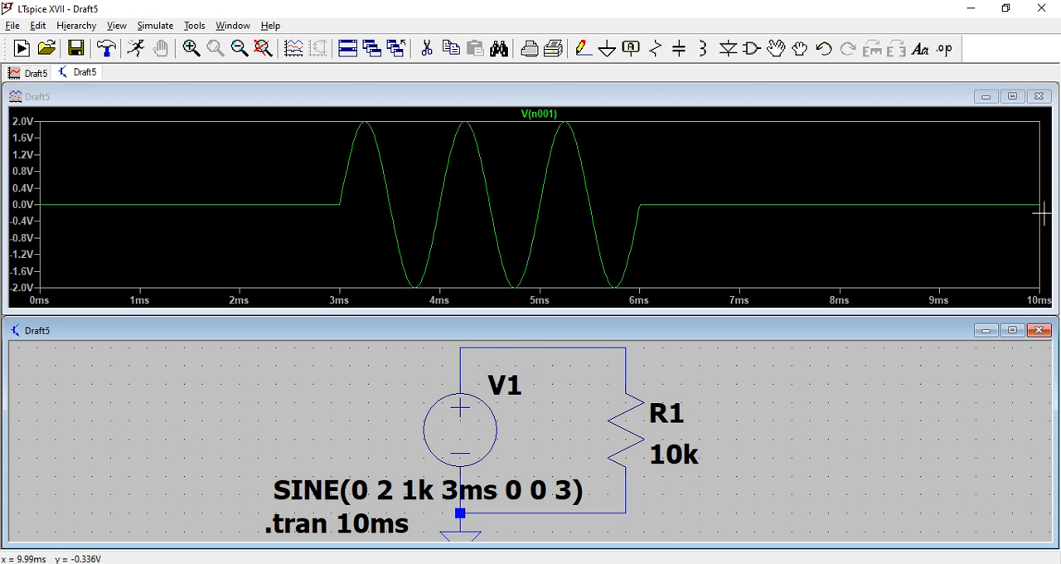
scroll(630, 396, "down", 2)
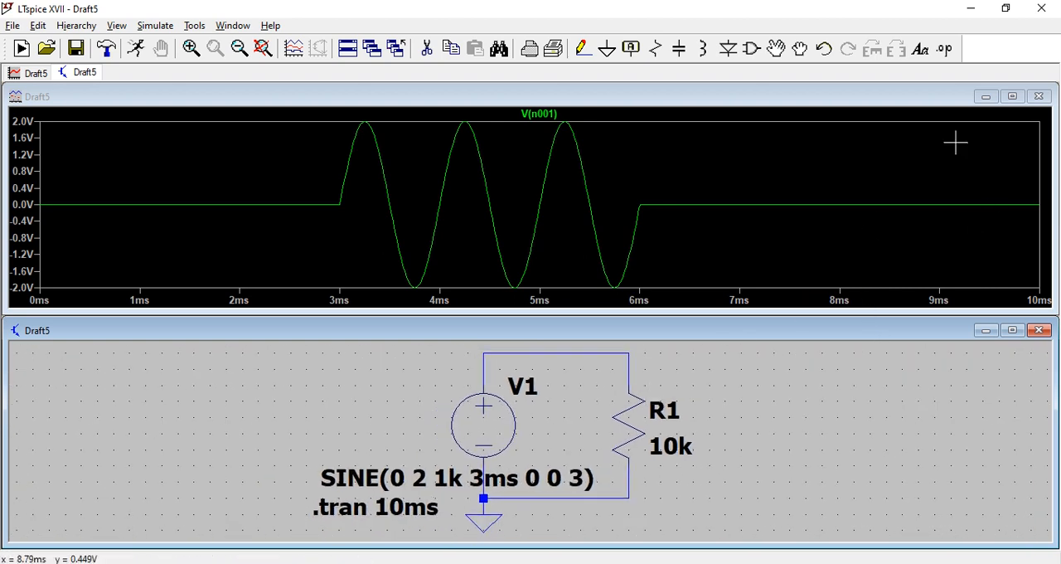
left_click(1040, 98)
left_click(1012, 313)
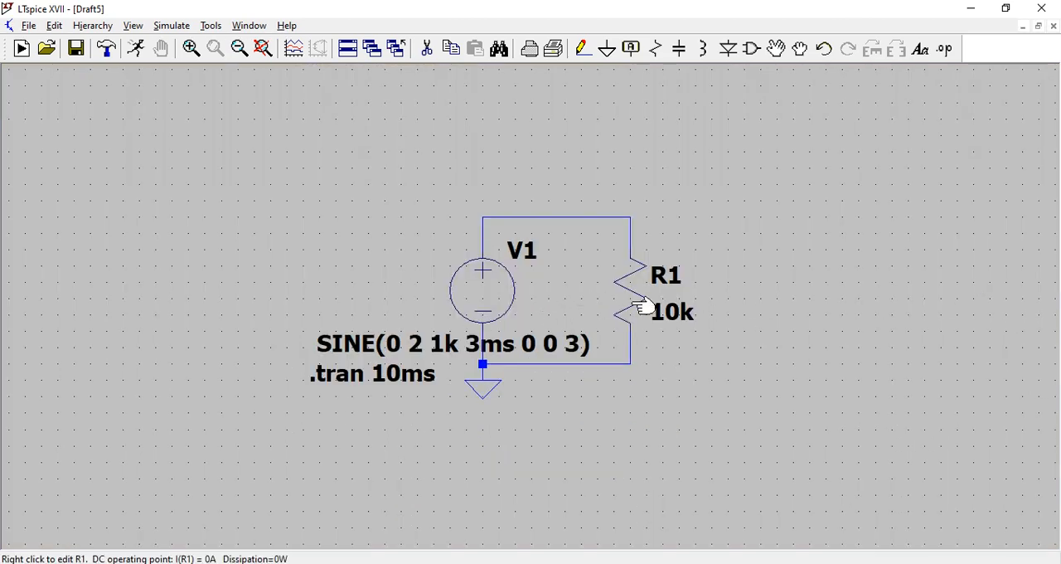
scroll(646, 303, "up", 3)
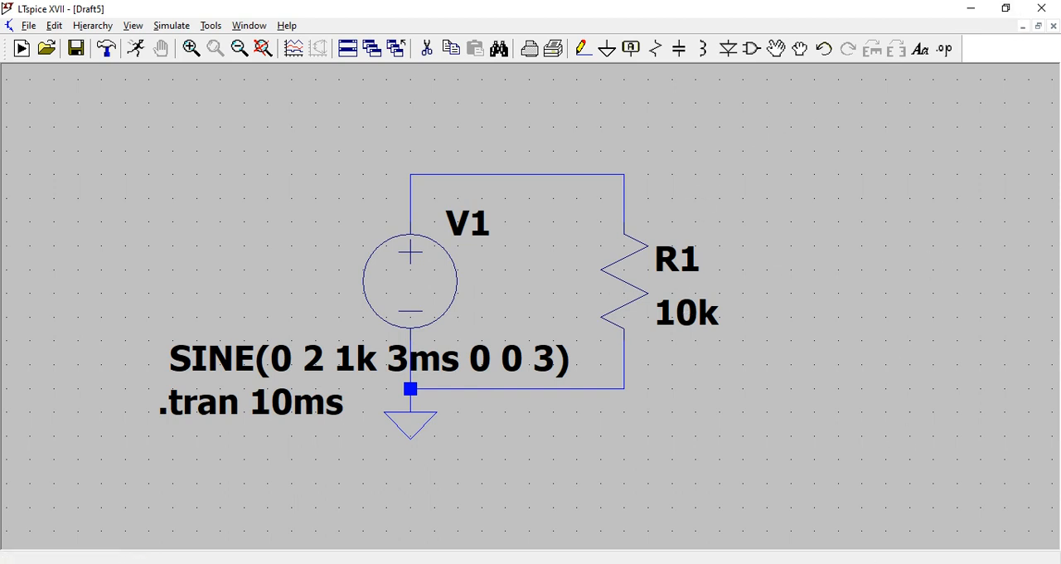
left_click(857, 562)
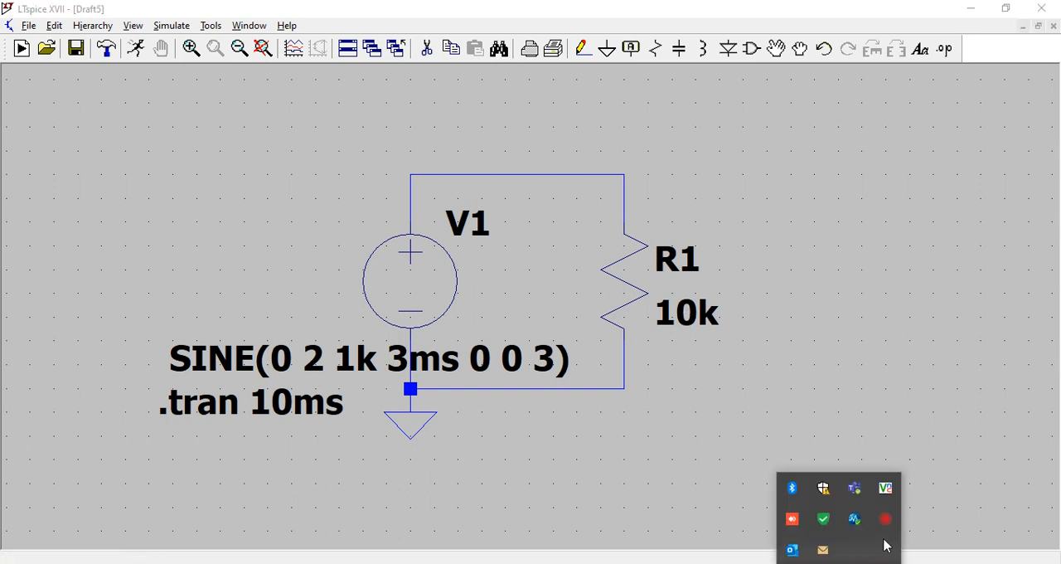